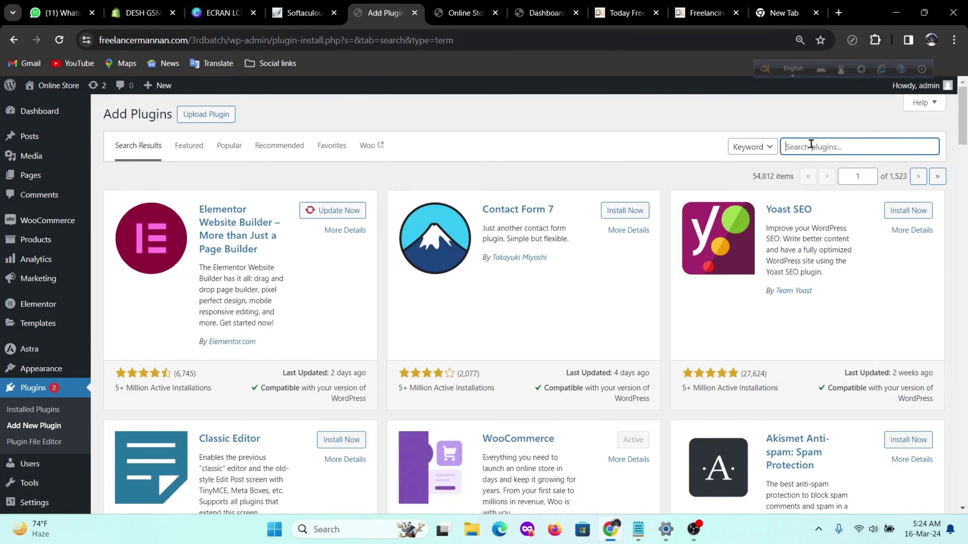
# Search the plugin directory for "wpvivid", then install and activate Migration, Backup, Staging – WPvivid on the 3rdbatch store site.
pyautogui.click(811, 146)
pyautogui.write('wp')
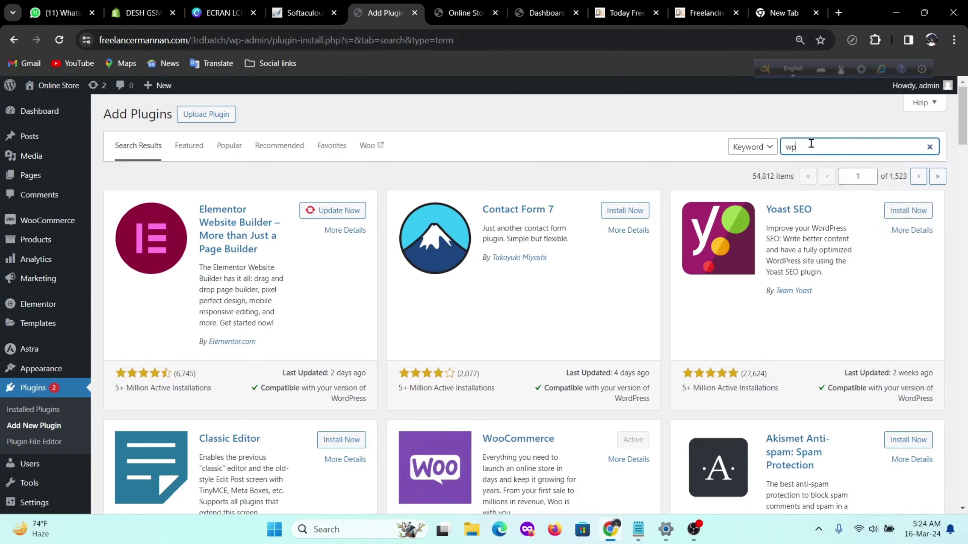
pyautogui.write('vivid')
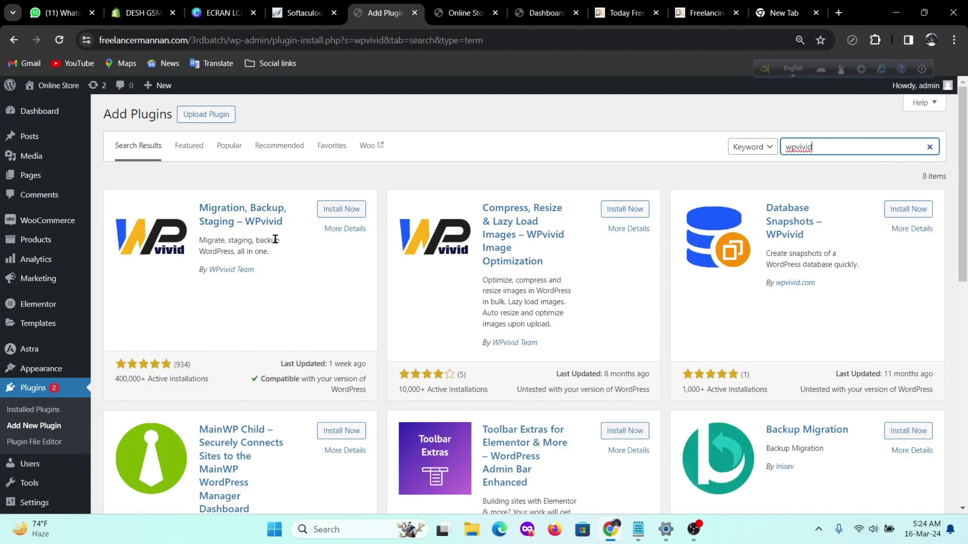
pyautogui.click(335, 209)
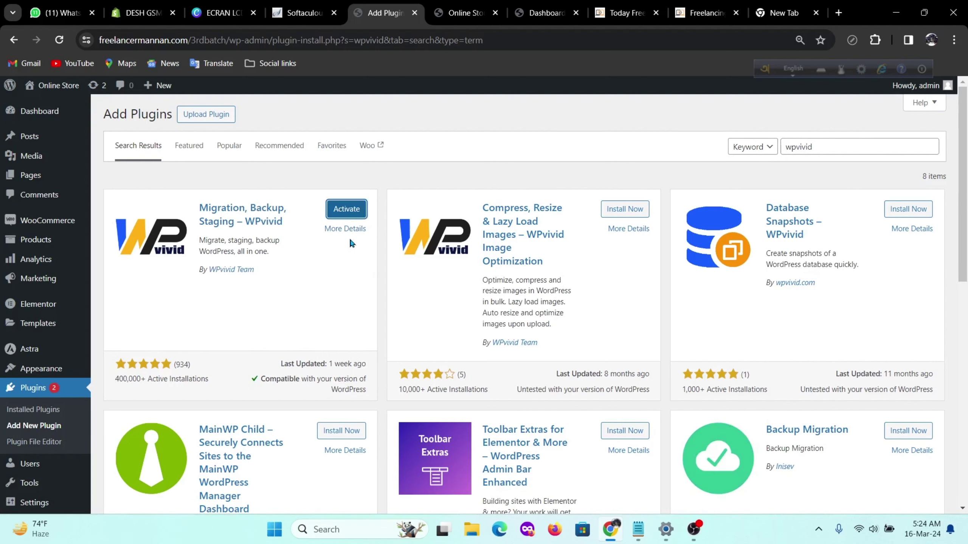
pyautogui.click(358, 215)
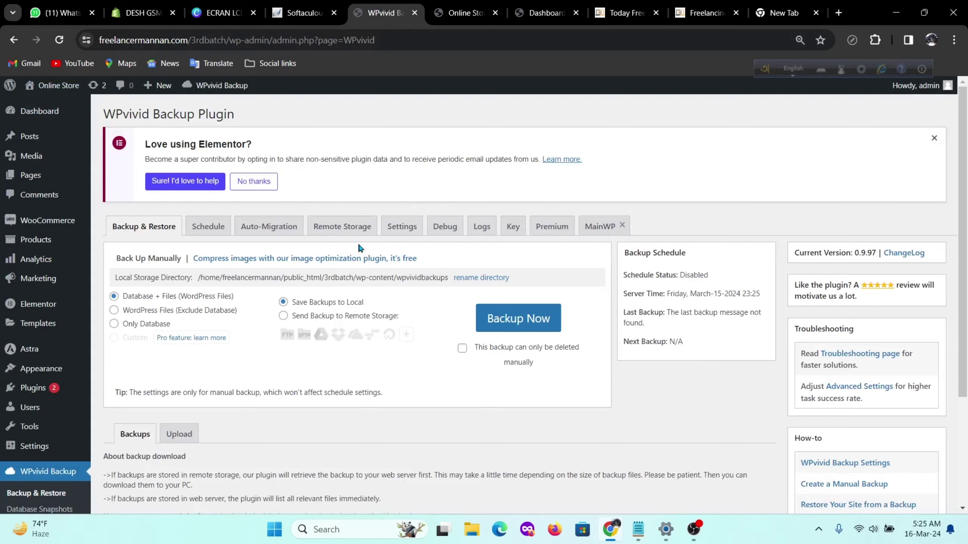
pyautogui.scroll(-4, 357, 242)
pyautogui.scroll(3, 355, 243)
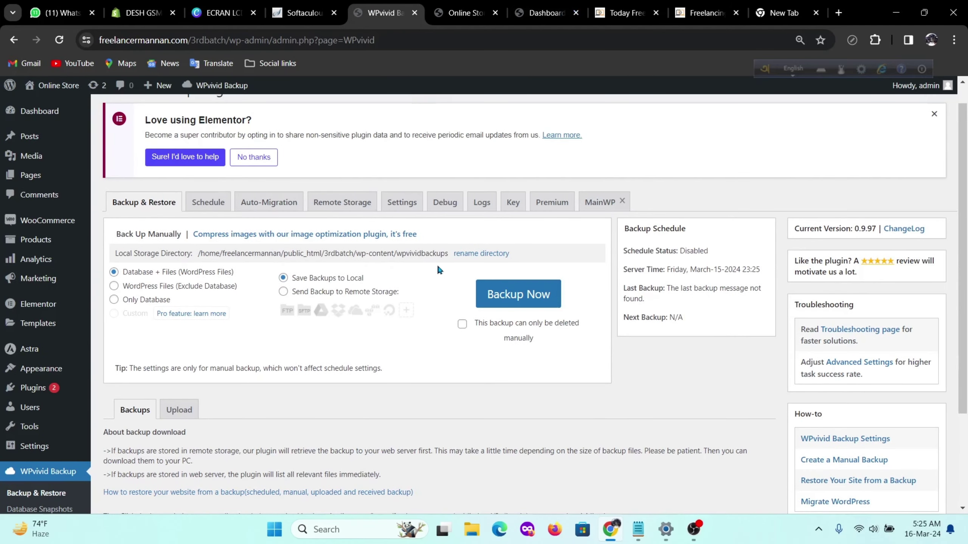
# Open the front page of the destination site /transfer in its own browser tab and look through its current content.
pyautogui.click(541, 12)
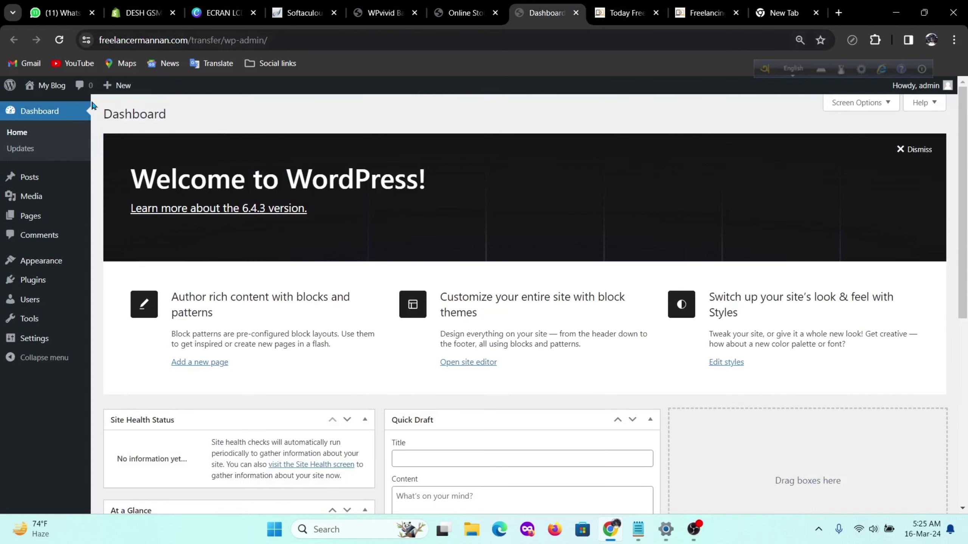
pyautogui.moveTo(58, 93)
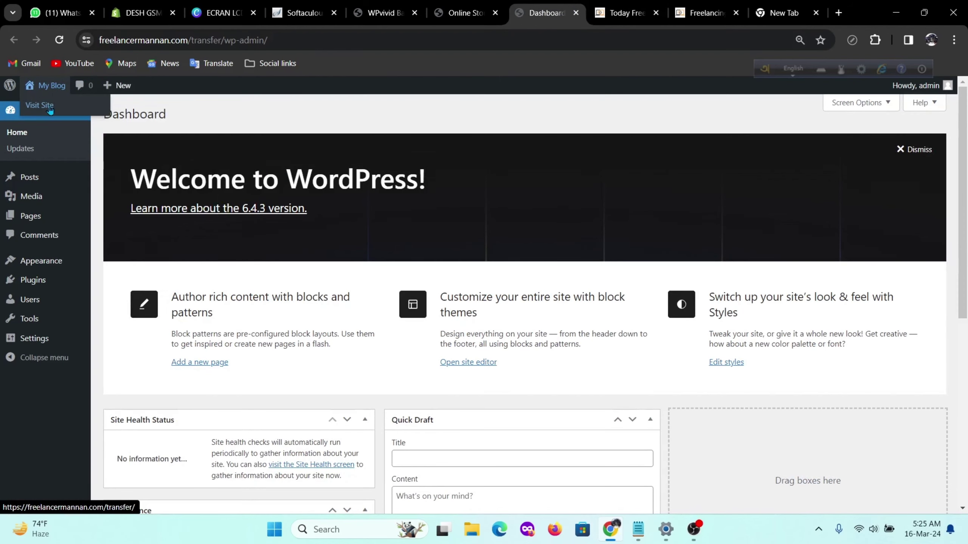
pyautogui.rightClick(76, 110)
pyautogui.click(91, 117)
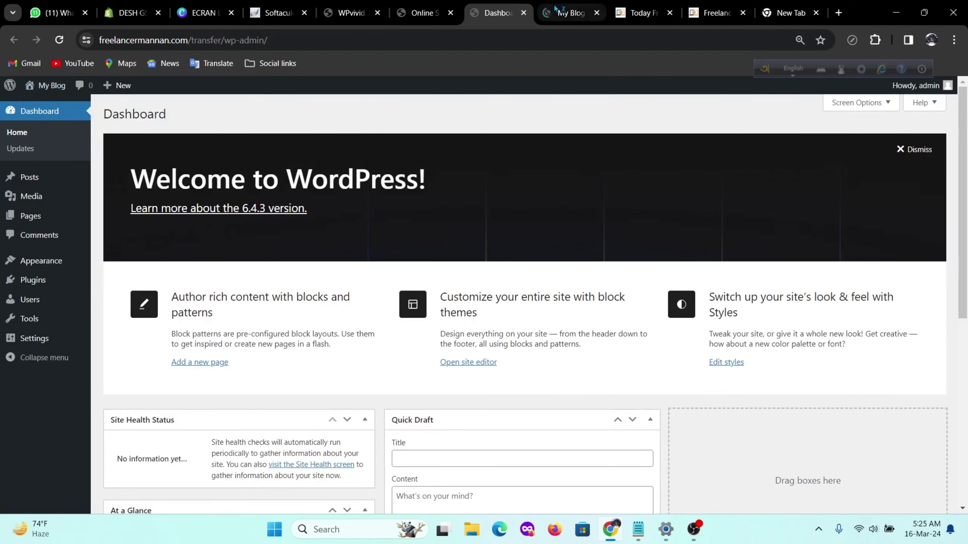
pyautogui.click(568, 13)
pyautogui.scroll(-10, 578, 296)
pyautogui.scroll(-5, 591, 302)
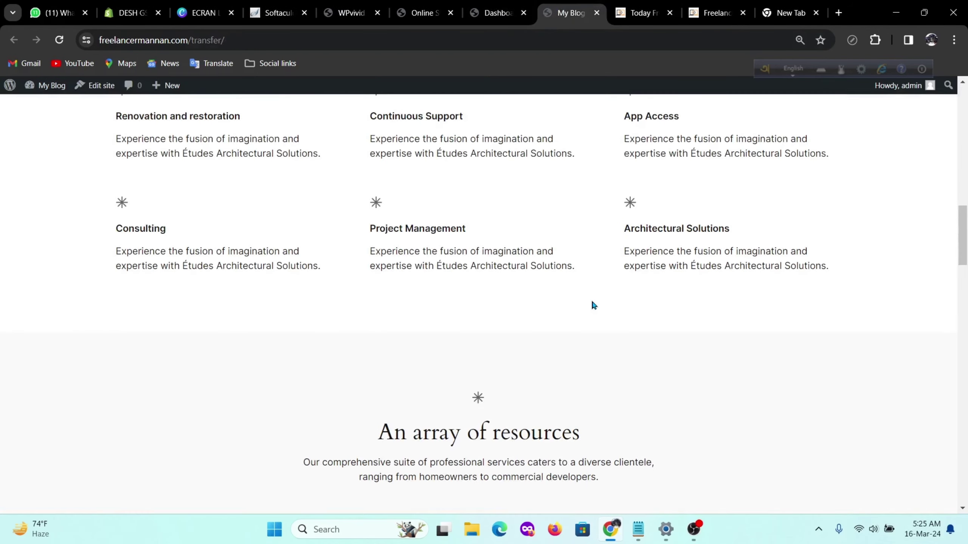
pyautogui.scroll(10, 586, 289)
# Look through the source store's home page at /3rdbatch, including its product listings.
pyautogui.click(412, 13)
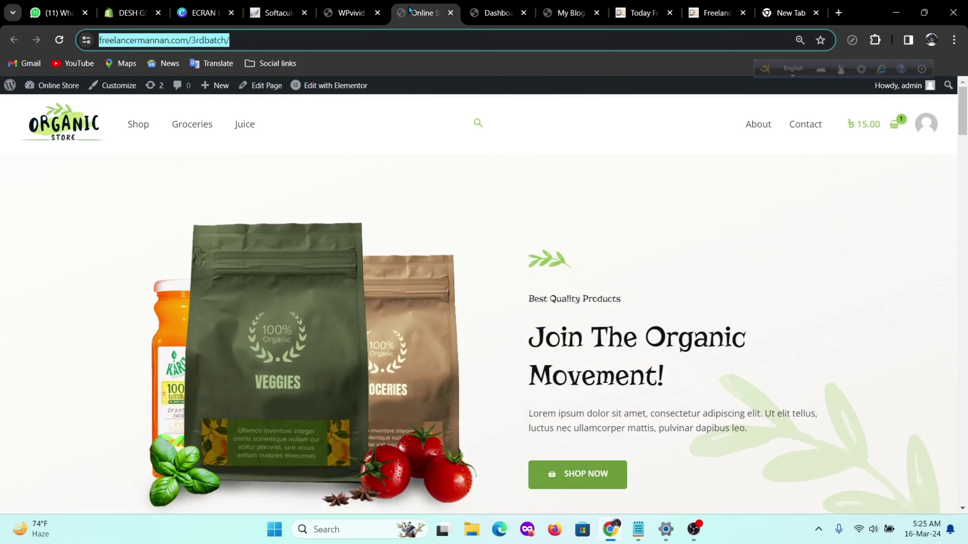
pyautogui.scroll(-10, 322, 175)
pyautogui.scroll(-10, 415, 284)
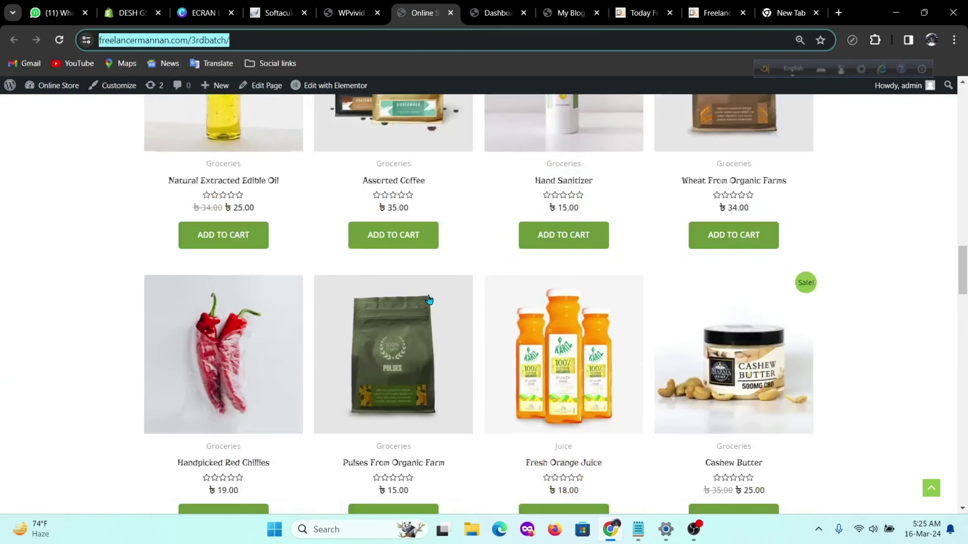
pyautogui.scroll(15, 441, 300)
pyautogui.scroll(15, 509, 168)
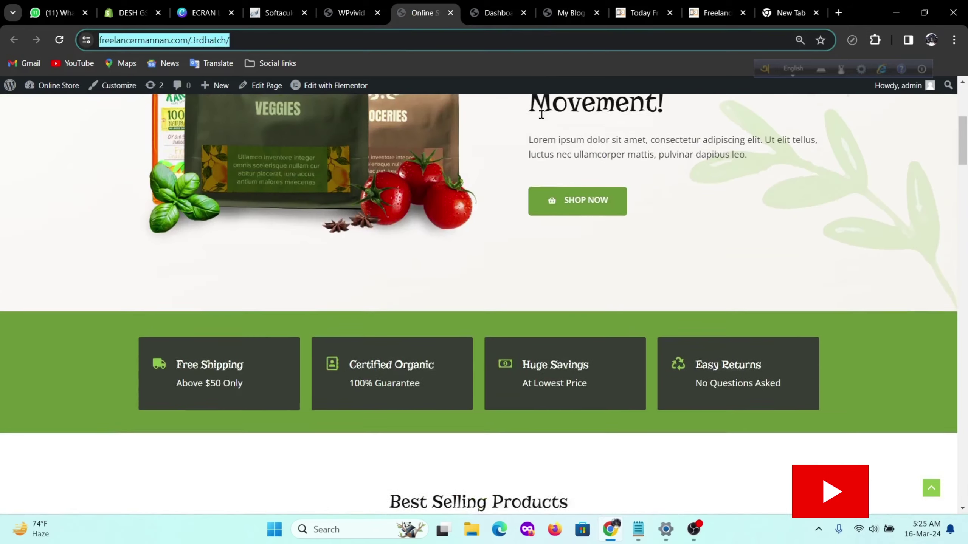
# On the /transfer site, search for the "wpvivid" plugin, then install and activate Migration, Backup, Staging – WPvivid.
pyautogui.click(495, 12)
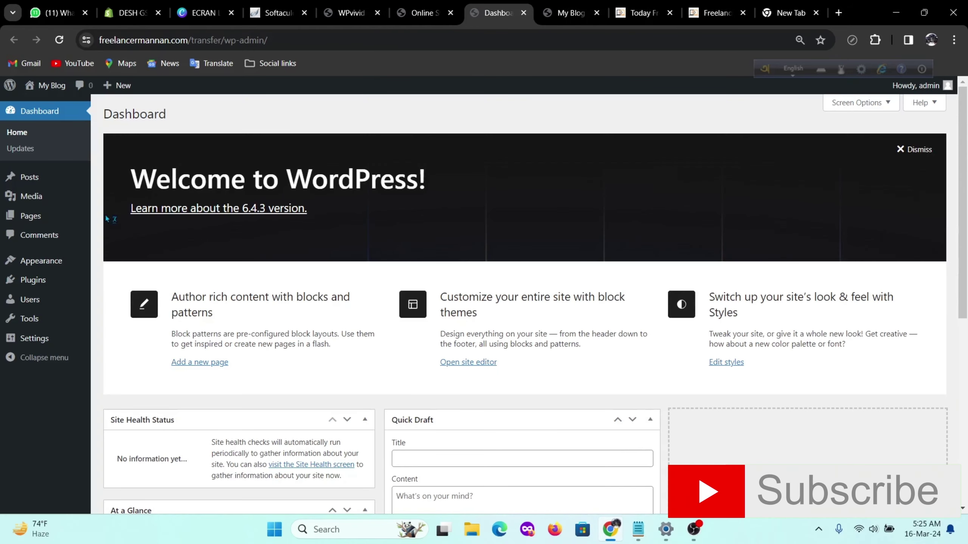
pyautogui.click(53, 323)
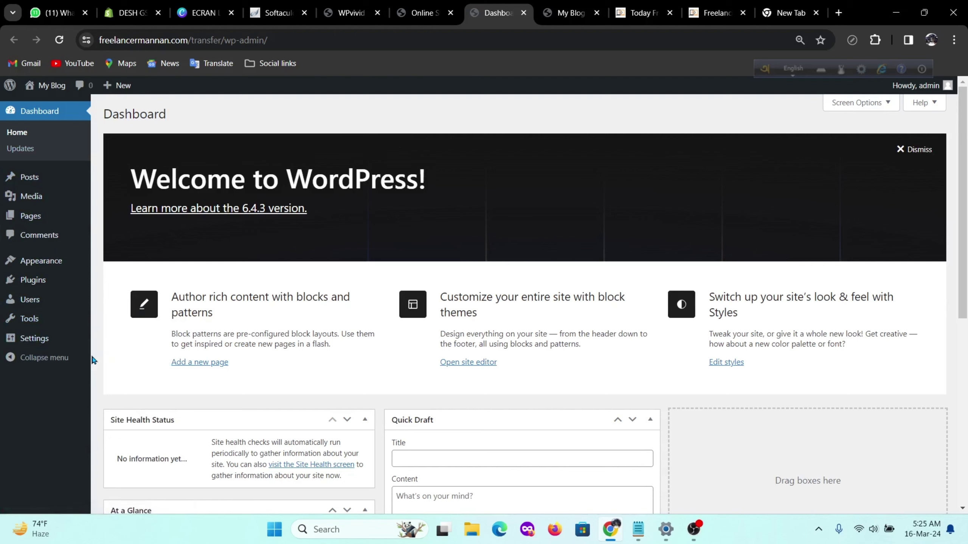
pyautogui.moveTo(51, 284)
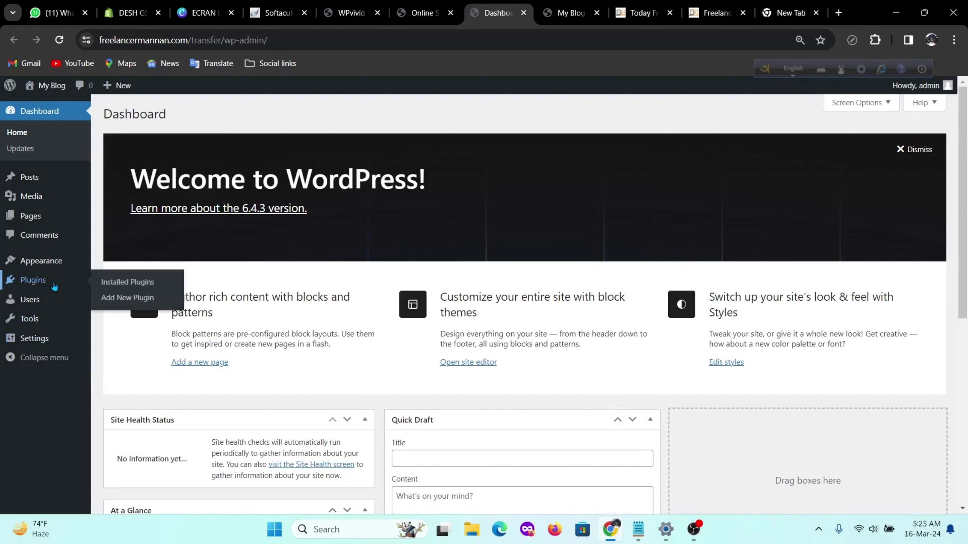
pyautogui.click(131, 298)
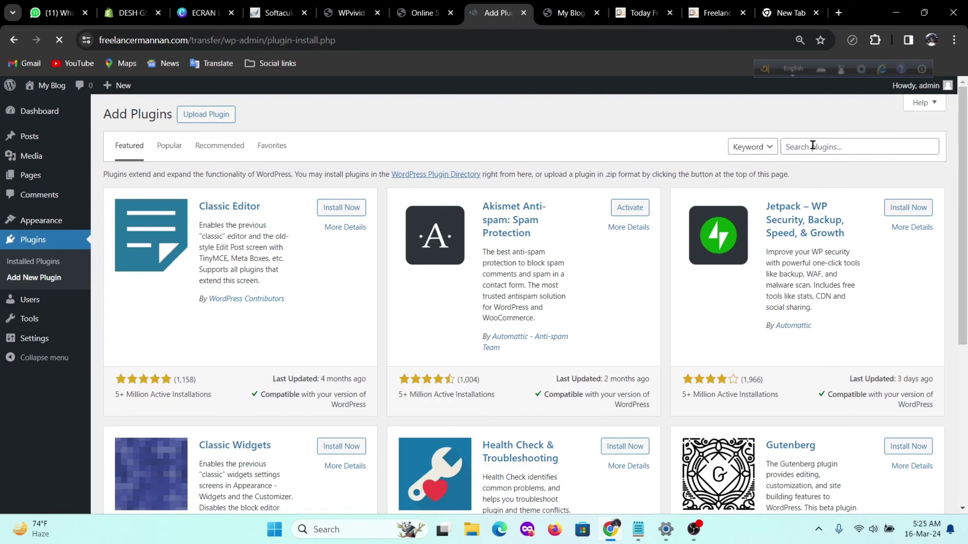
pyautogui.click(812, 146)
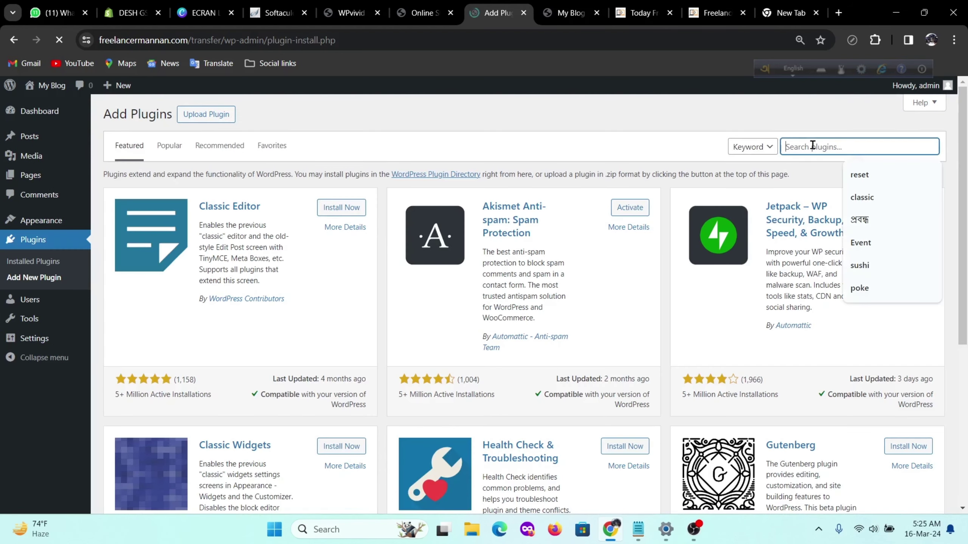
pyautogui.write('wpvi')
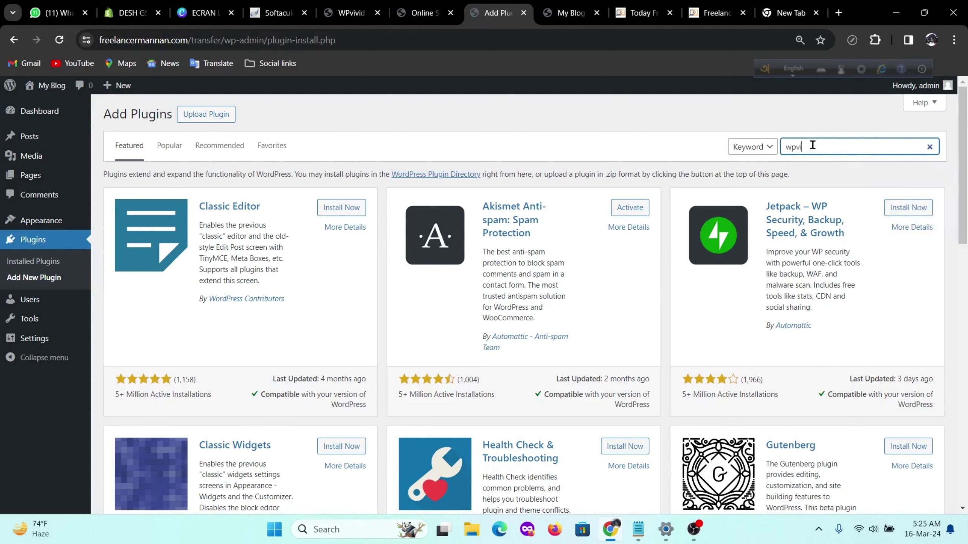
pyautogui.write('vid')
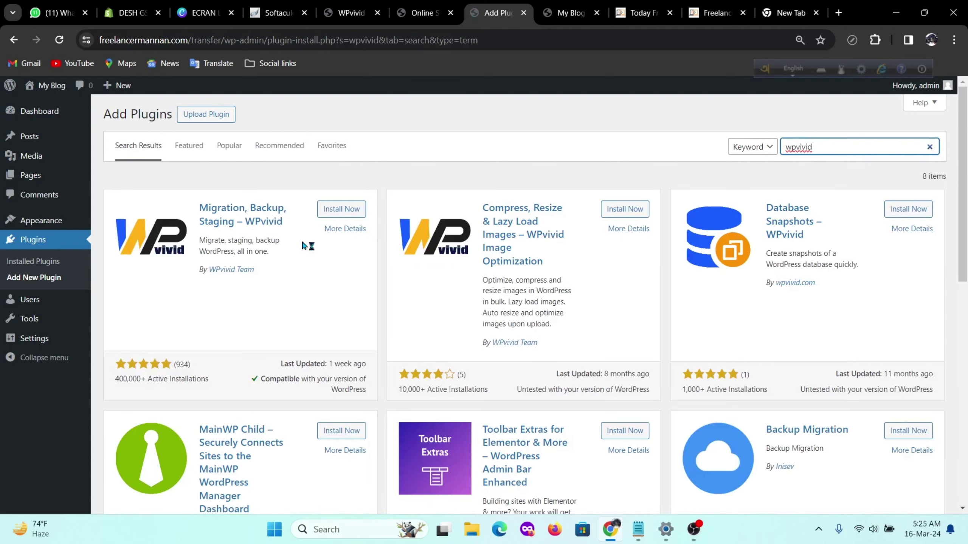
pyautogui.click(336, 210)
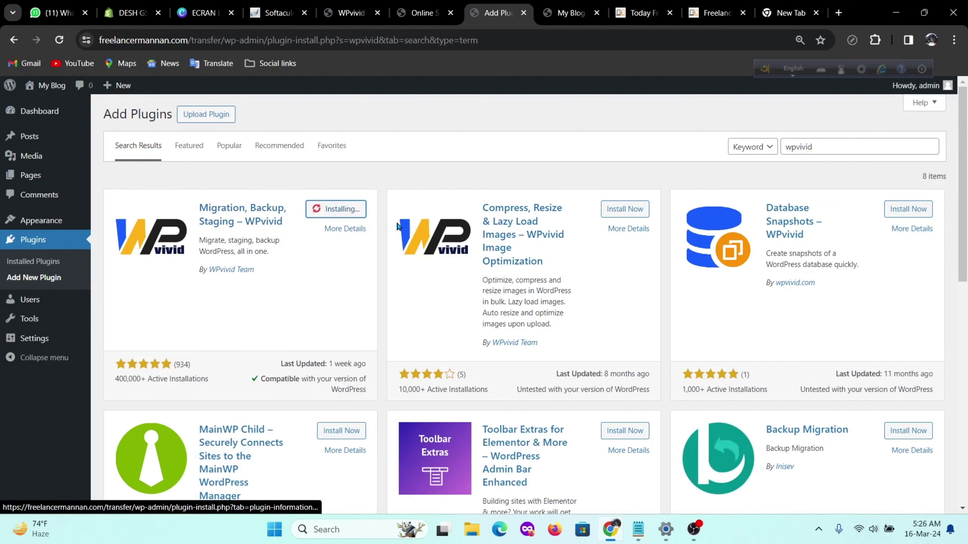
pyautogui.click(363, 218)
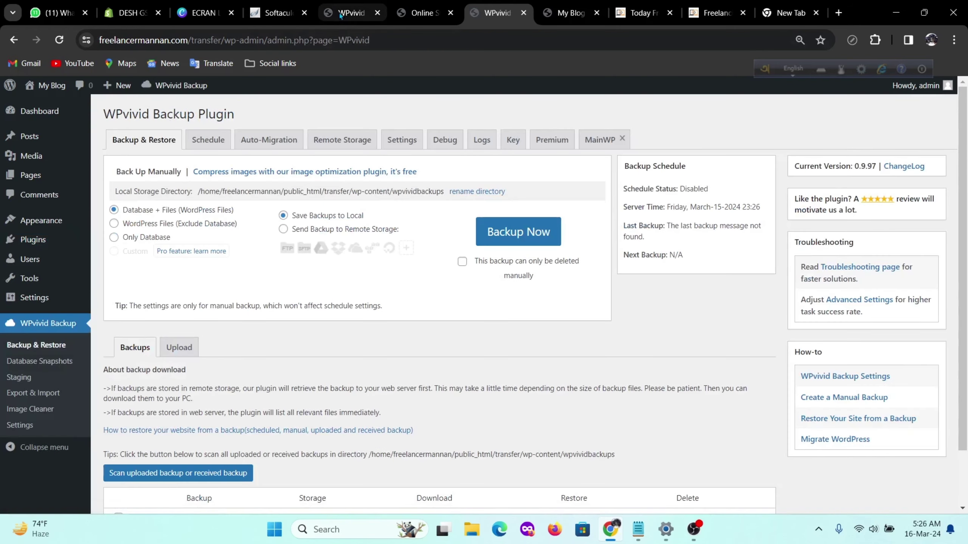
pyautogui.click(351, 12)
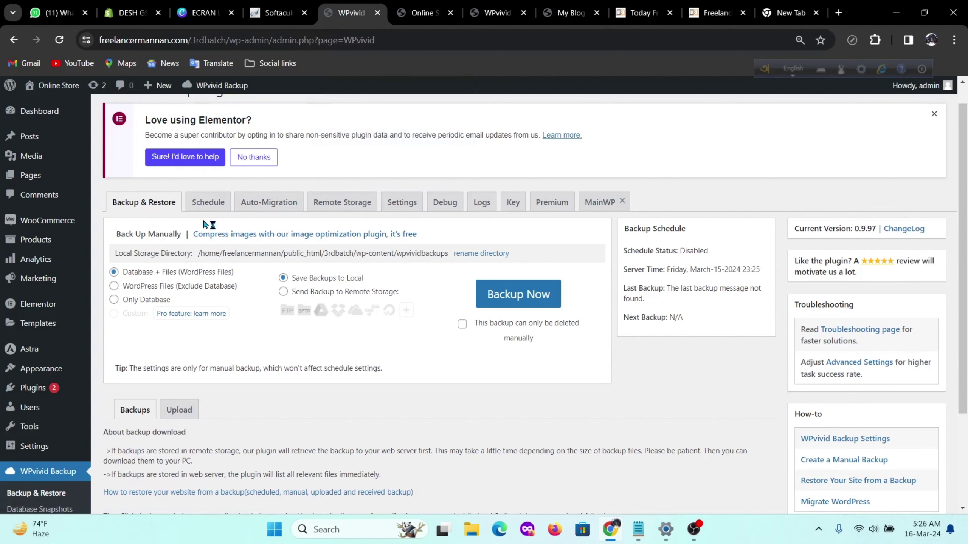
pyautogui.click(497, 12)
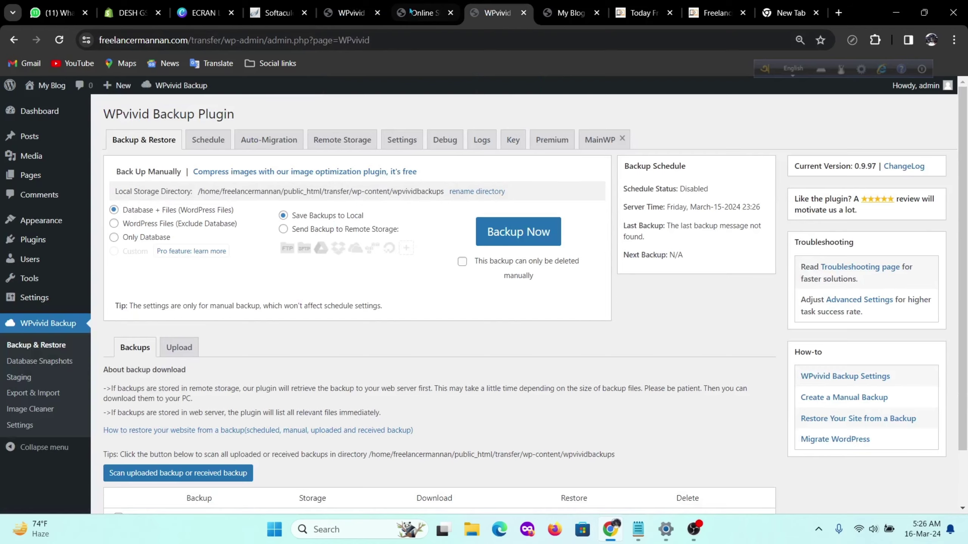
pyautogui.click(351, 13)
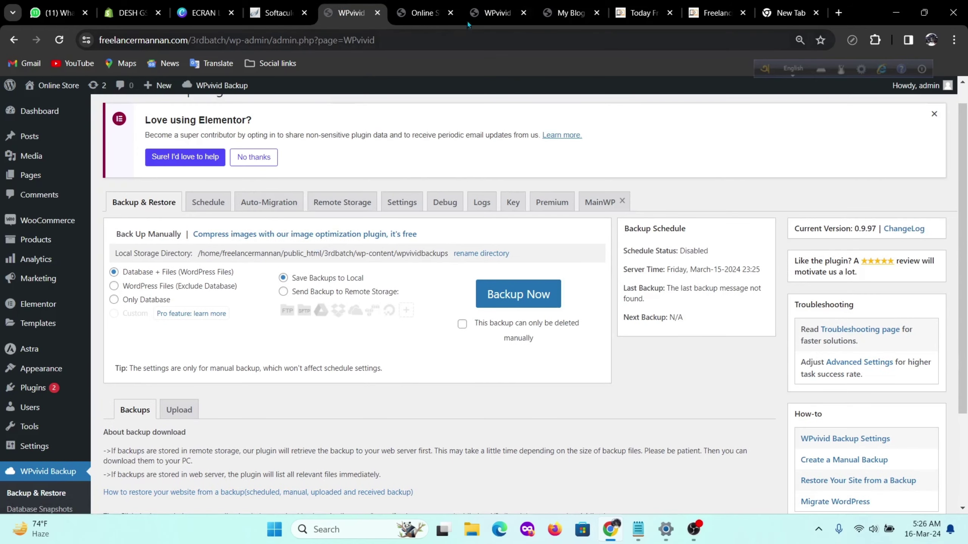
pyautogui.click(497, 12)
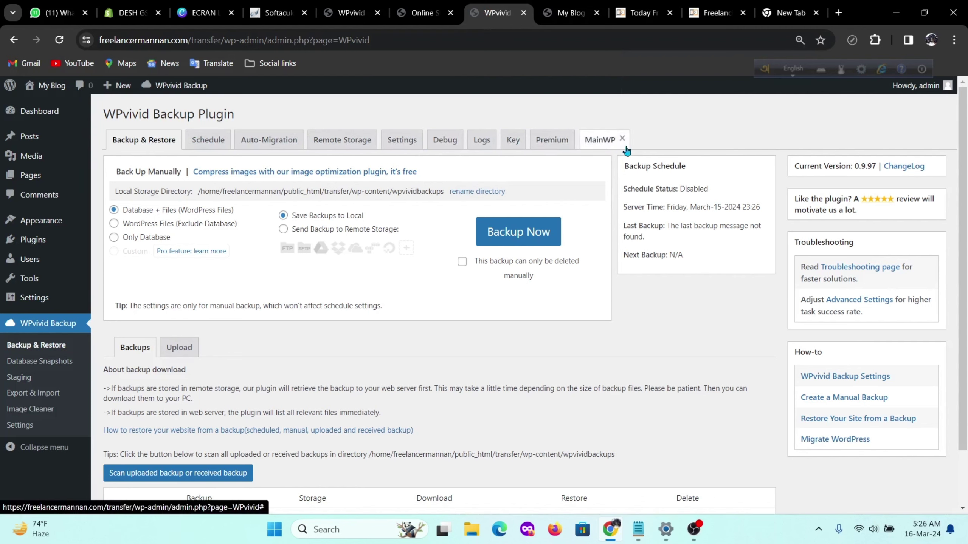
# Generate a WPvivid site key on the /transfer site with the 8 hours expiry and copy the whole key.
pyautogui.click(513, 143)
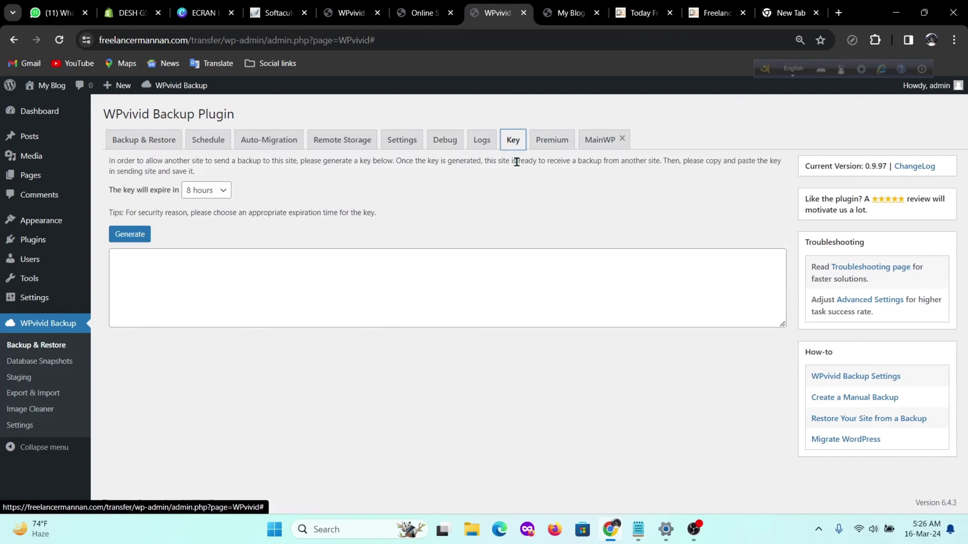
pyautogui.click(128, 237)
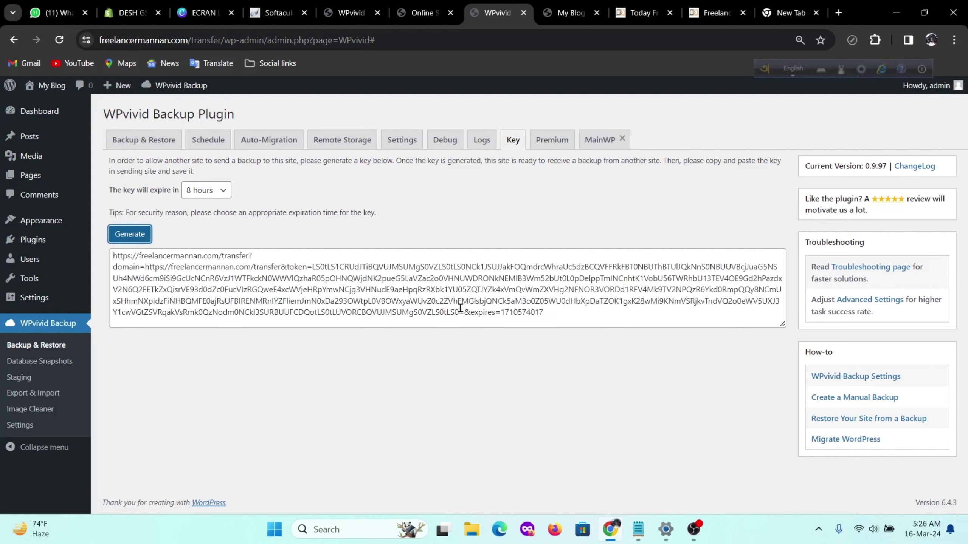
pyautogui.tripleClick(551, 311)
pyautogui.moveTo(551, 311); pyautogui.dragTo(517, 307)
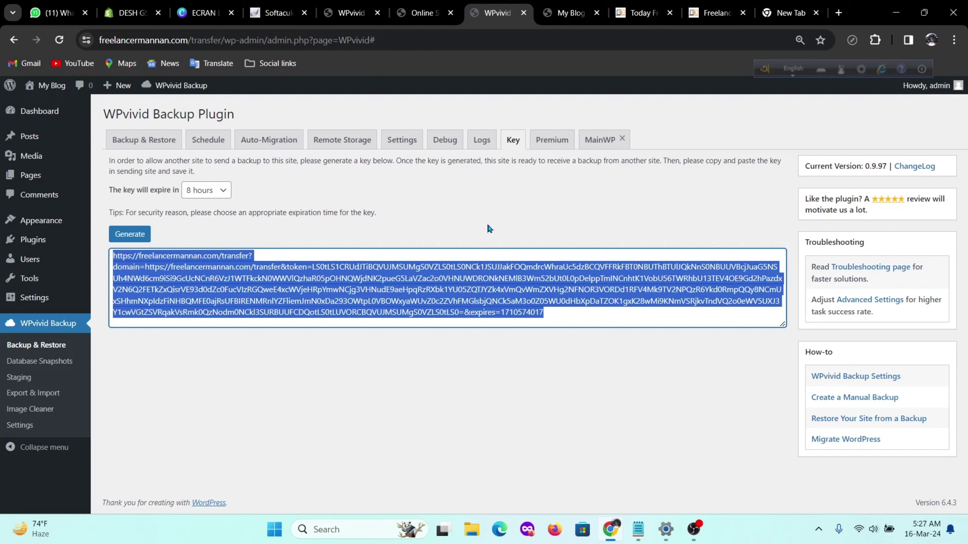
# Paste the copied site key into WPvivid's Auto-Migration on the /3rdbatch site and save it.
pyautogui.click(351, 12)
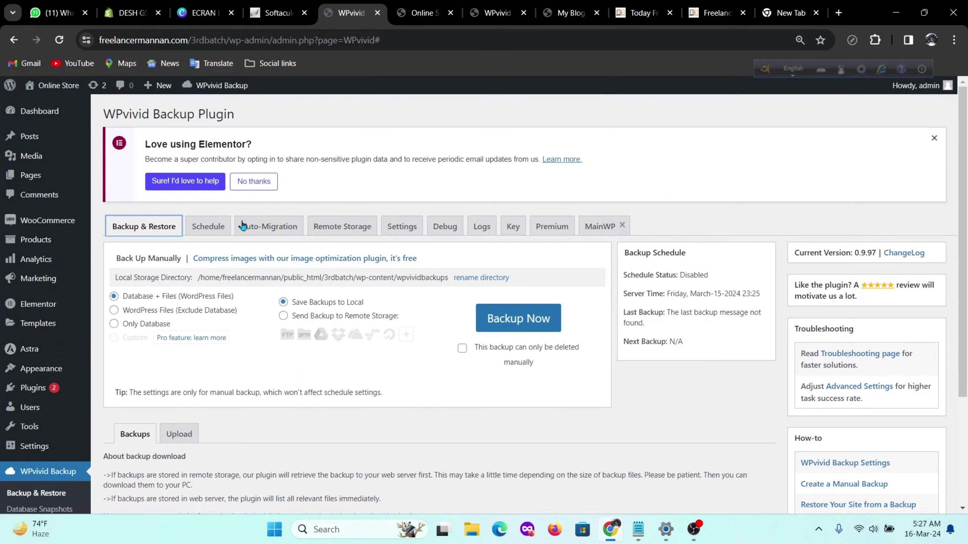
pyautogui.click(265, 229)
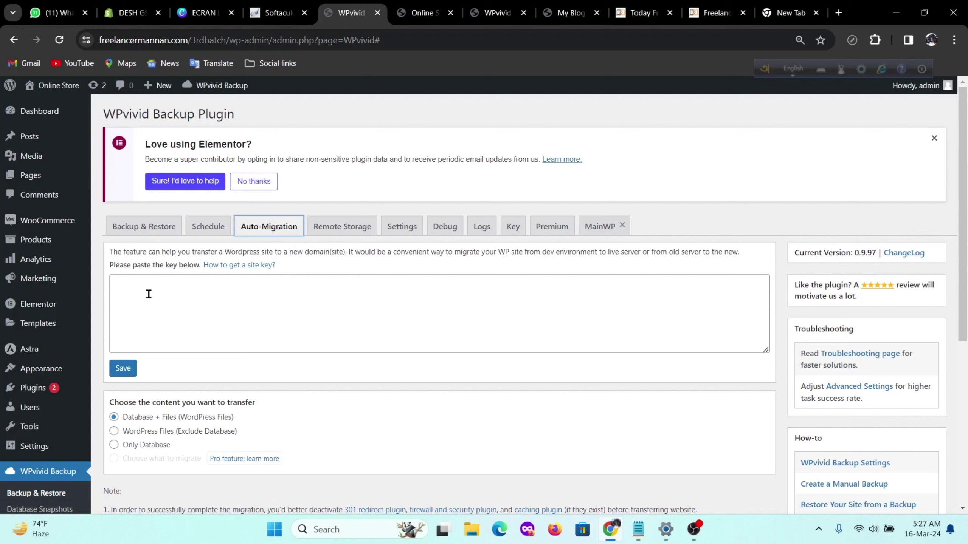
pyautogui.click(134, 289)
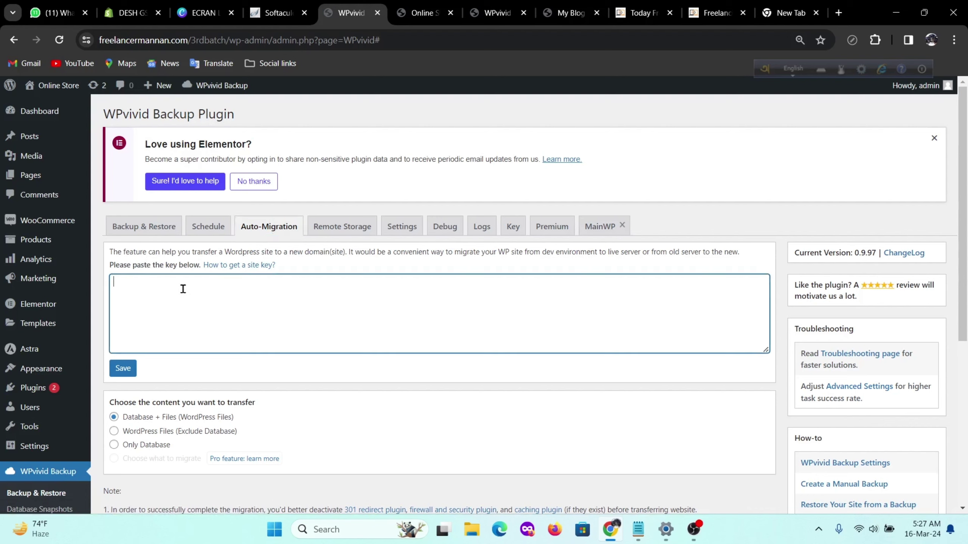
pyautogui.hotkey('ctrl', 'v')
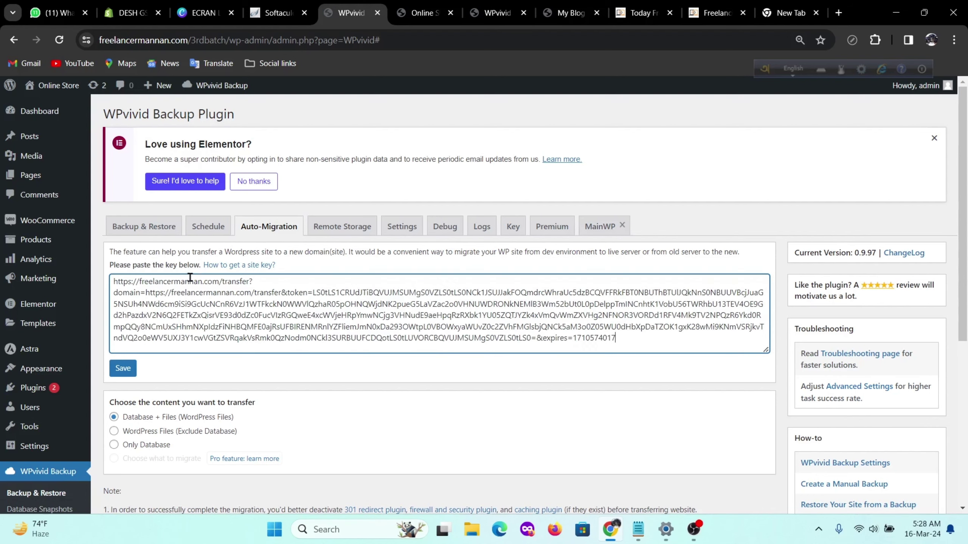
pyautogui.click(123, 368)
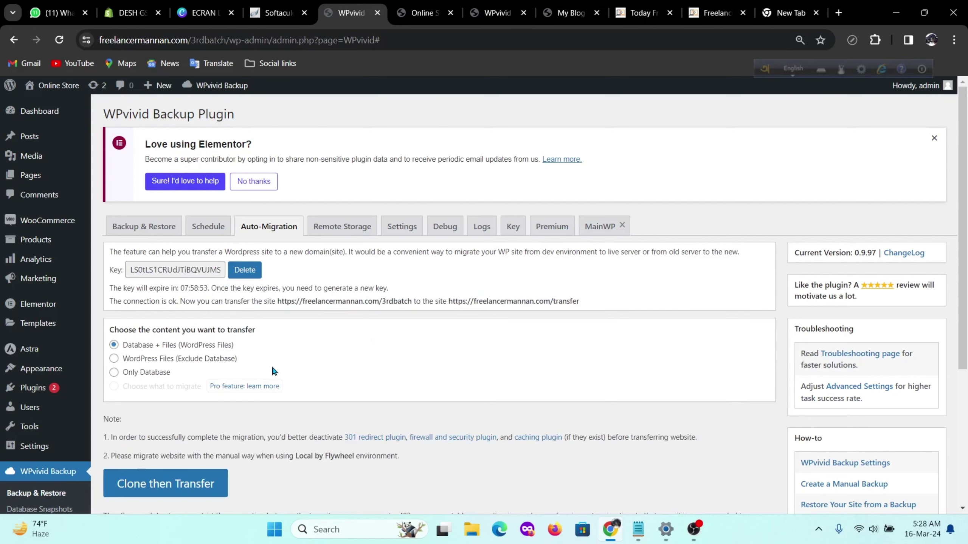
# Clone the /3rdbatch site's database and WordPress files and transfer them to the /transfer site.
pyautogui.scroll(-3, 288, 365)
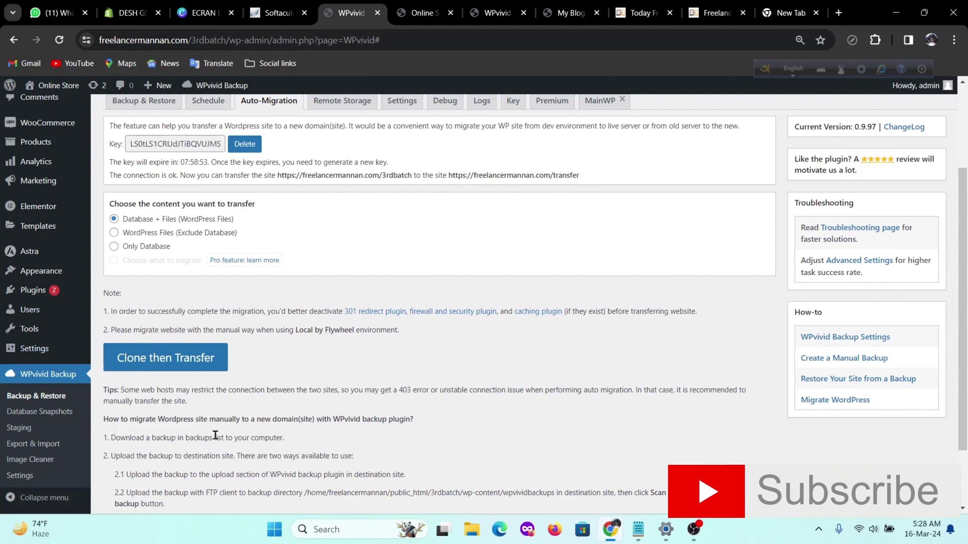
pyautogui.click(167, 365)
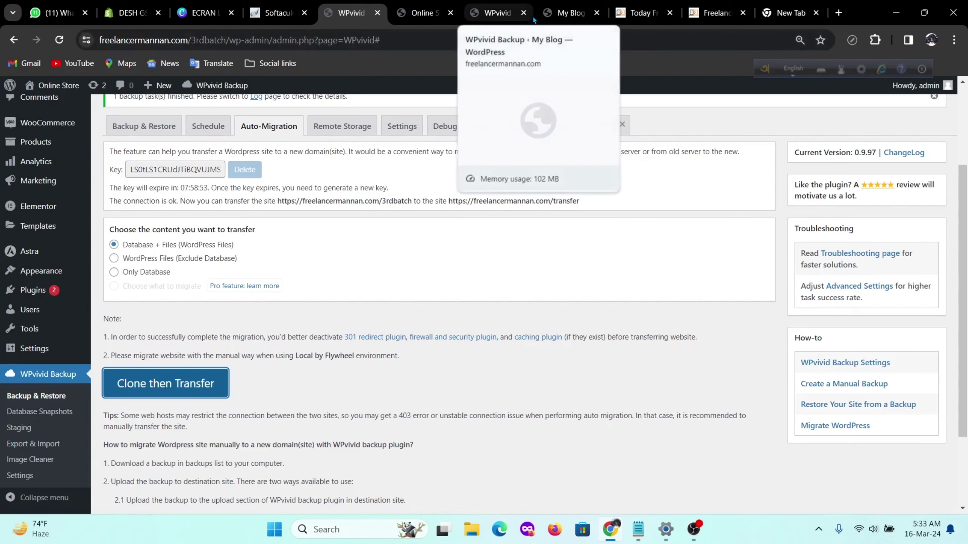
# Scan for the received backup in WPvivid's Backup & Restore on the /transfer site.
pyautogui.click(499, 13)
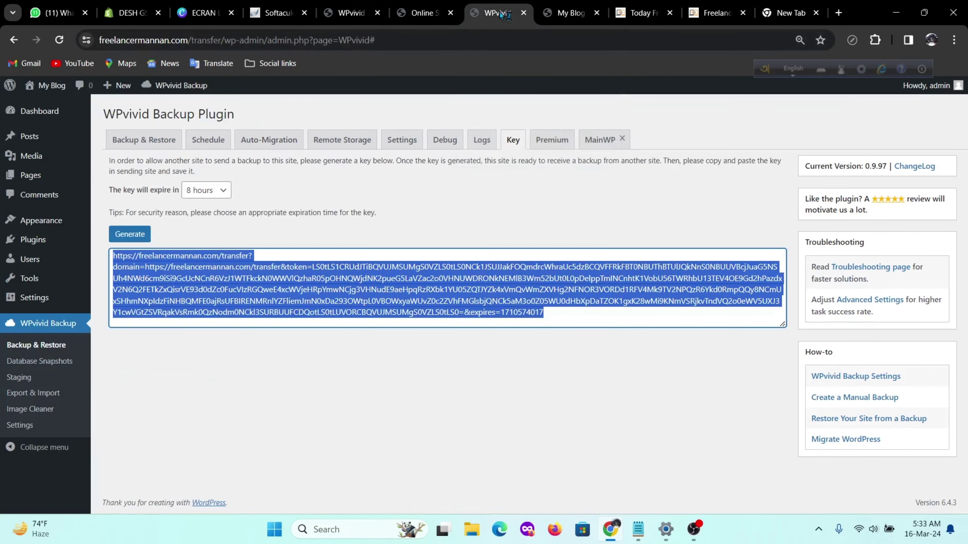
pyautogui.click(203, 41)
pyautogui.click(289, 106)
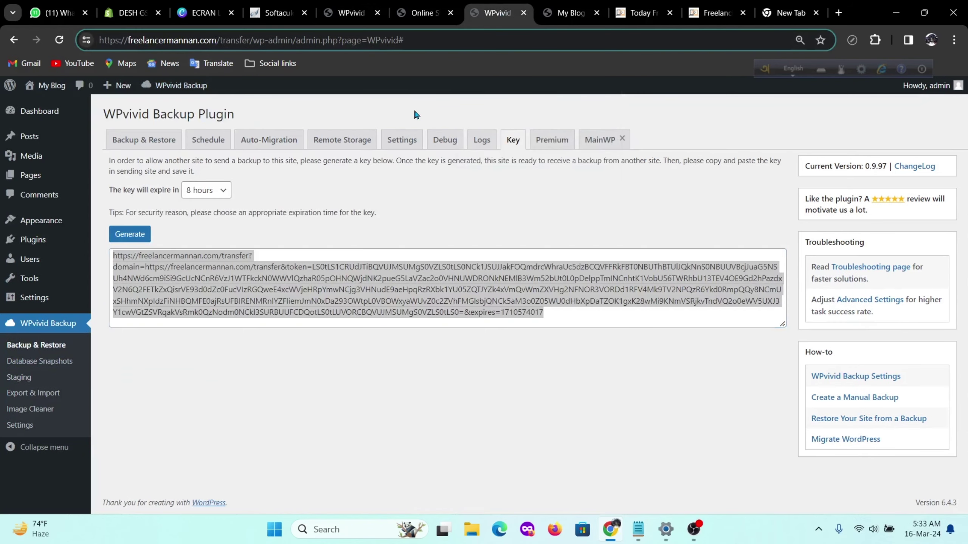
pyautogui.click(137, 143)
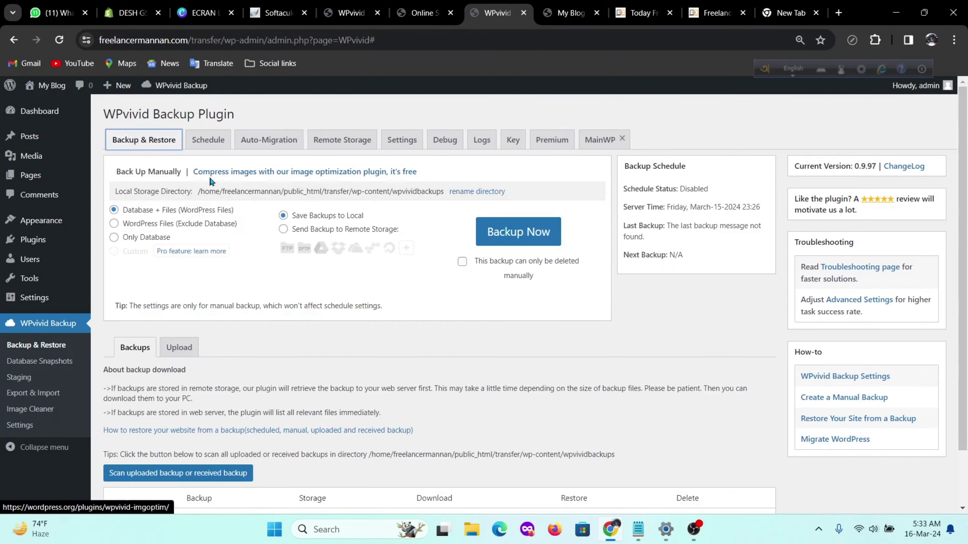
pyautogui.scroll(-2, 364, 250)
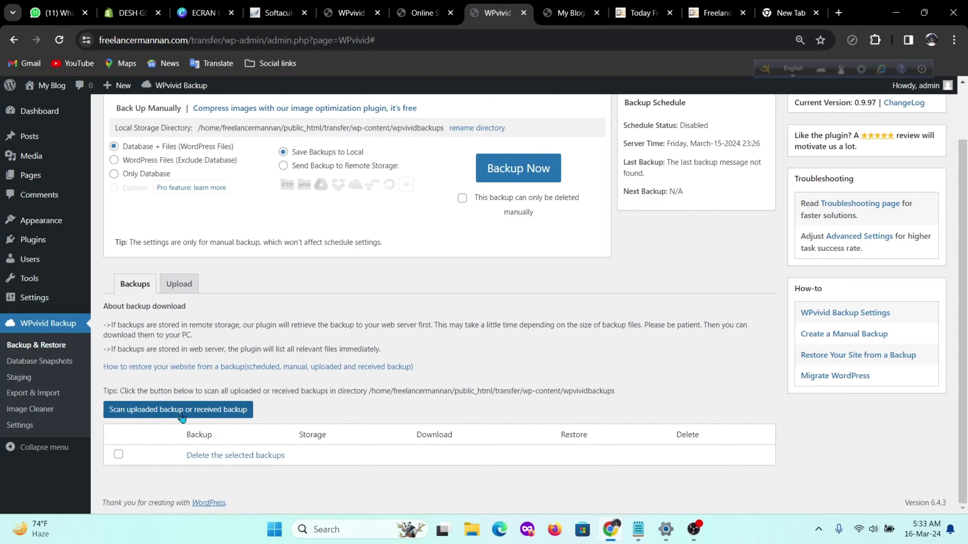
pyautogui.click(219, 410)
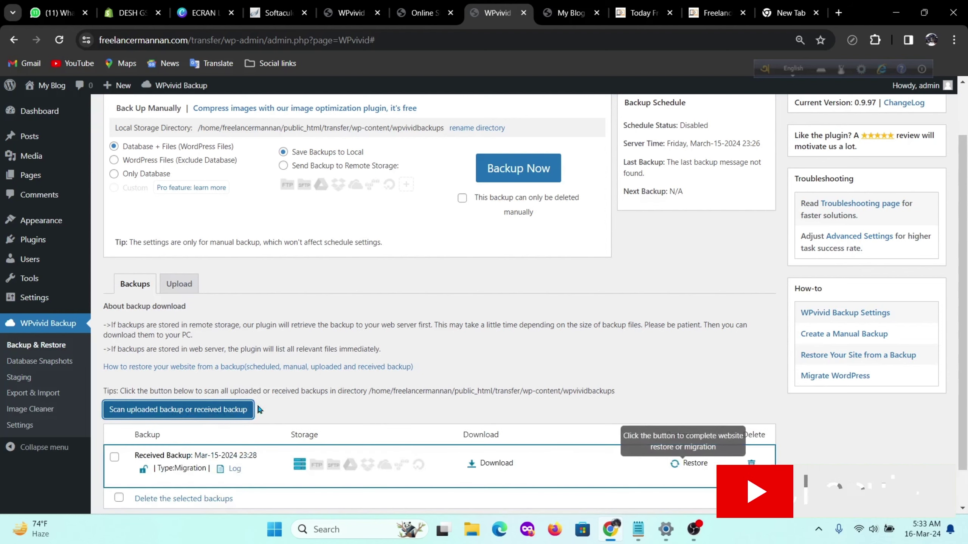
# Restore the received migration backup on the /transfer site, confirm the restore and acknowledge its completion.
pyautogui.scroll(-2, 257, 404)
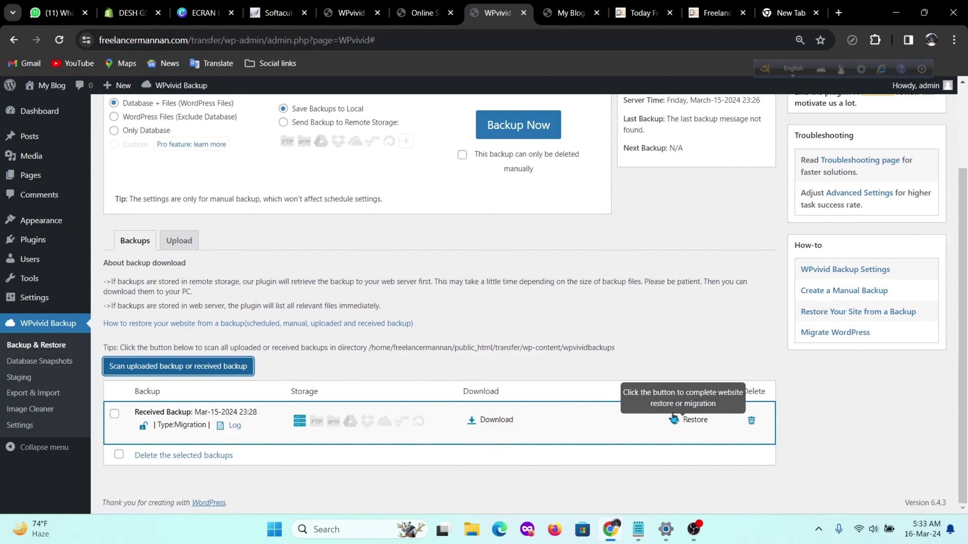
pyautogui.click(704, 416)
pyautogui.click(693, 420)
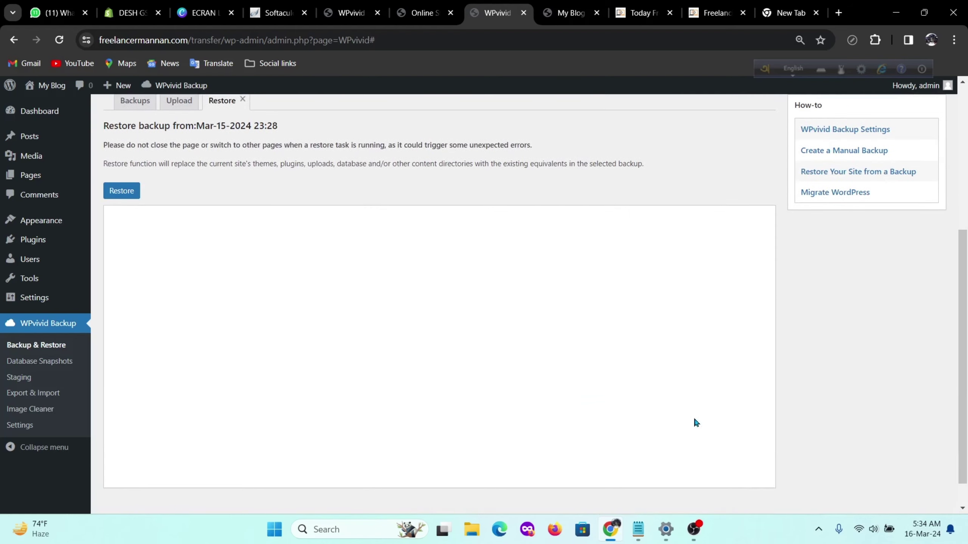
pyautogui.scroll(2, 699, 421)
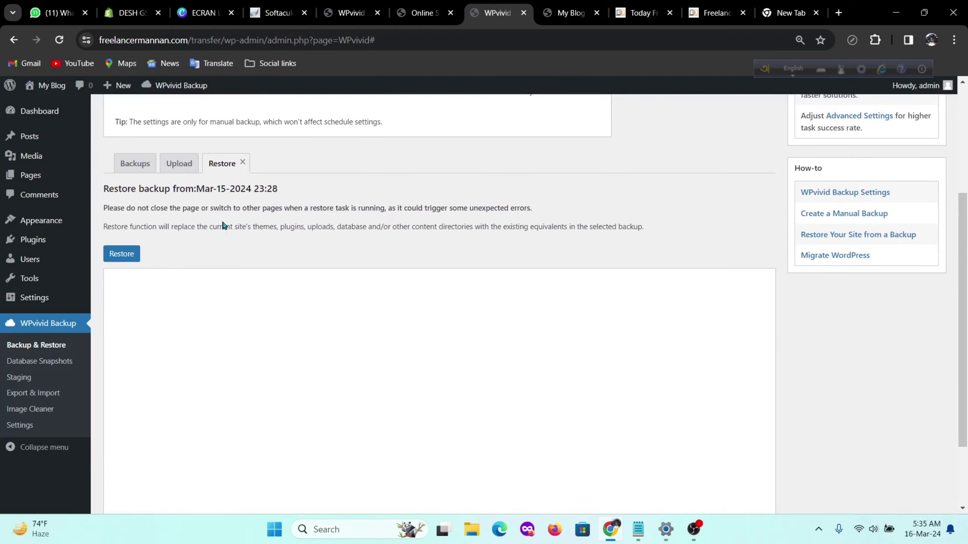
pyautogui.click(120, 255)
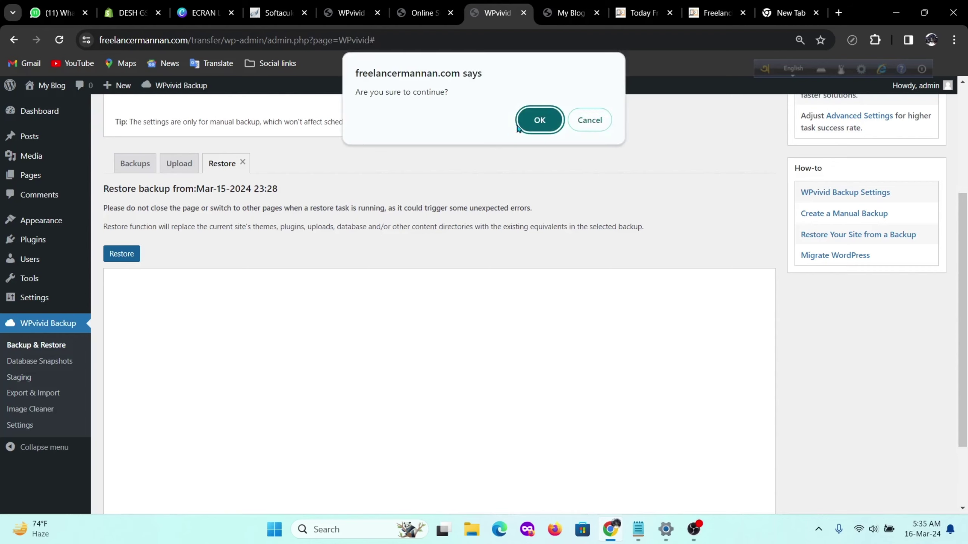
pyautogui.click(541, 119)
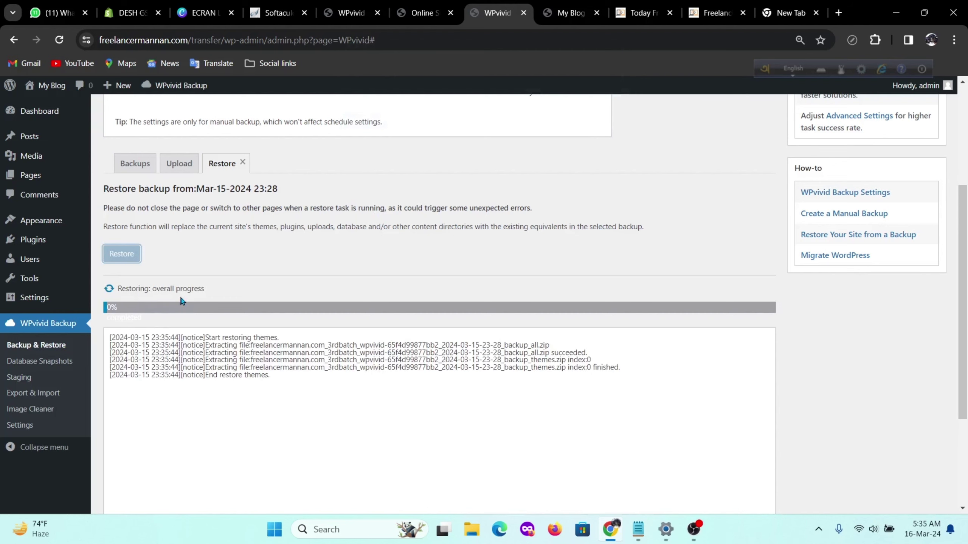
pyautogui.scroll(-3, 309, 279)
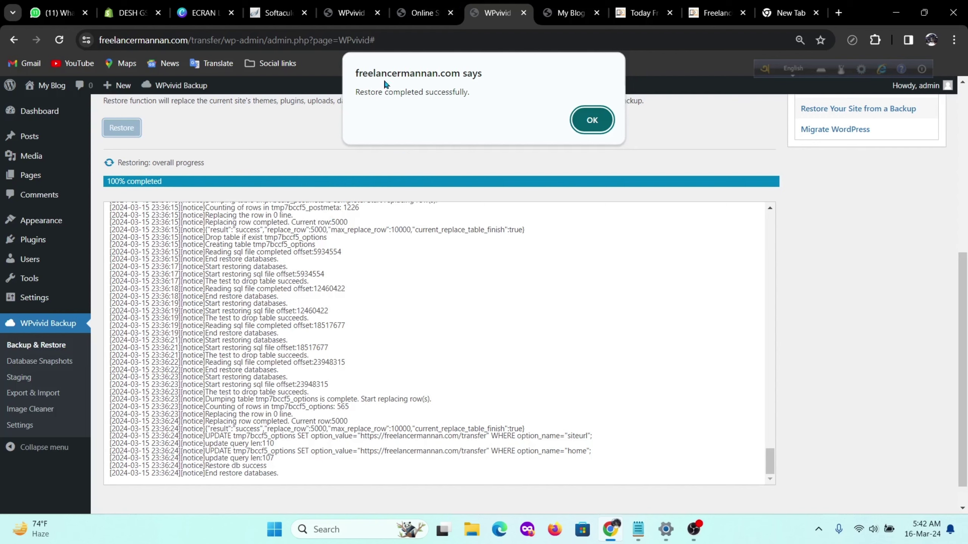
pyautogui.click(592, 121)
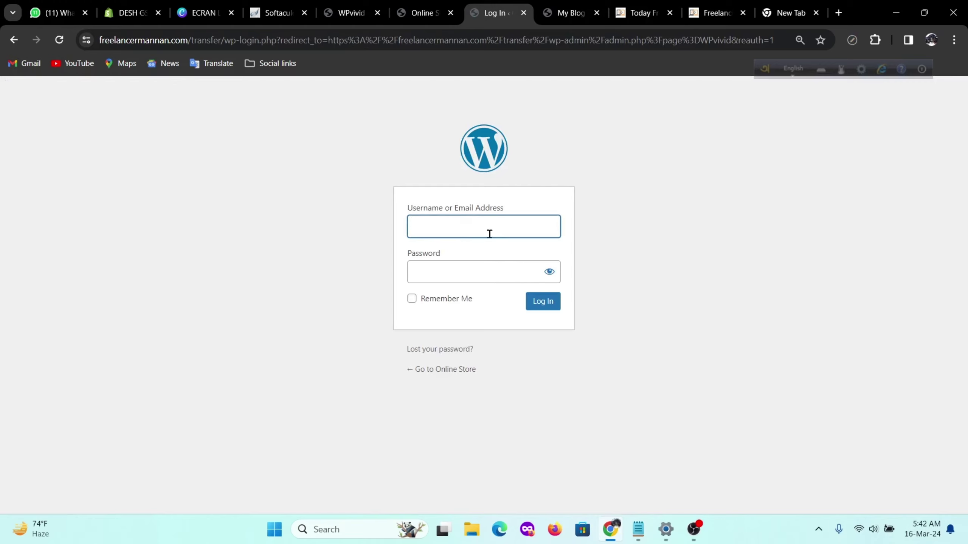
pyautogui.click(471, 226)
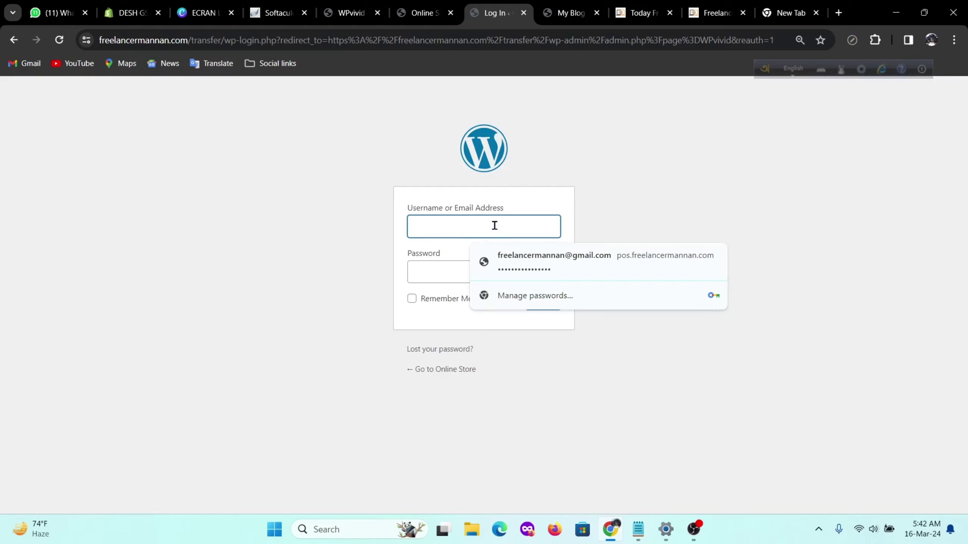
pyautogui.write('adm')
pyautogui.press('BackSpace')
pyautogui.press('BackSpace')
pyautogui.press('BackSpace')
pyautogui.click(396, 216)
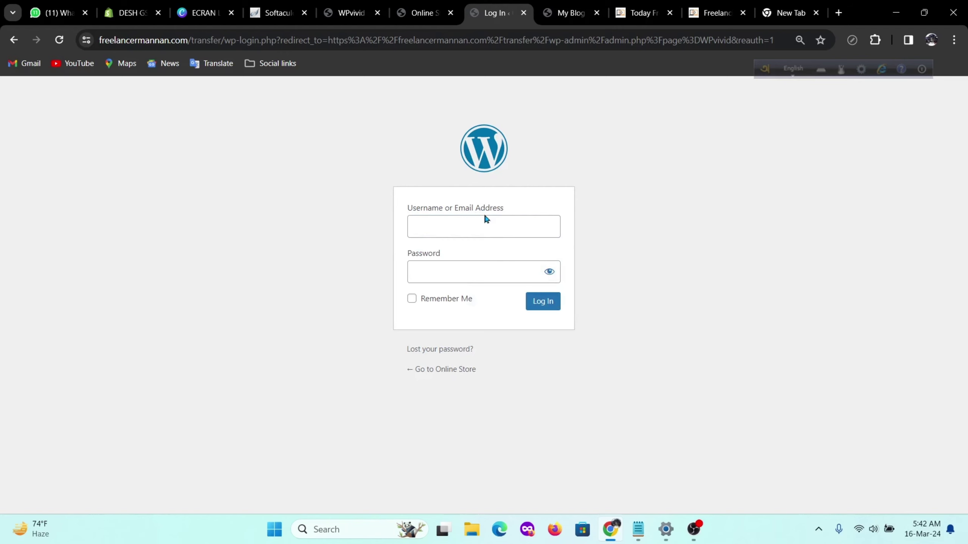
pyautogui.click(343, 11)
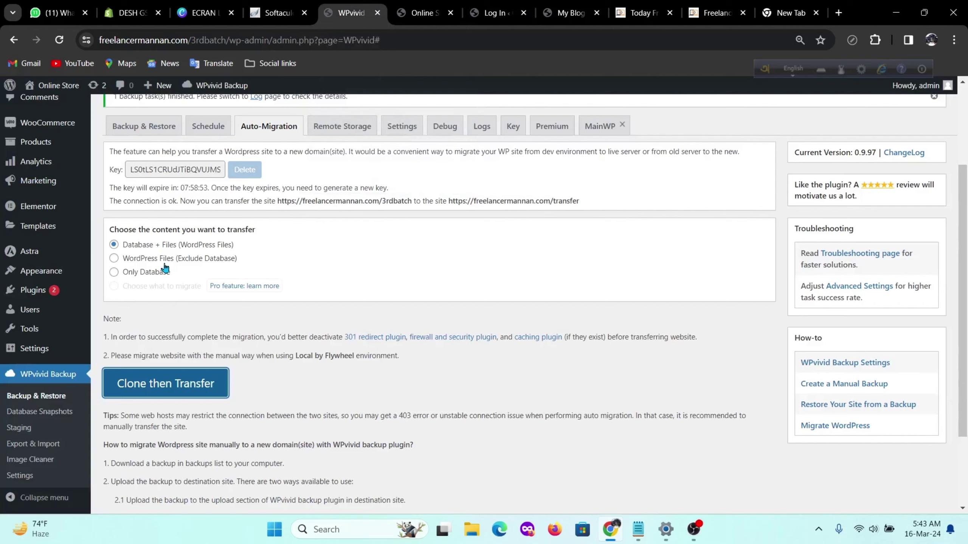
pyautogui.click(491, 13)
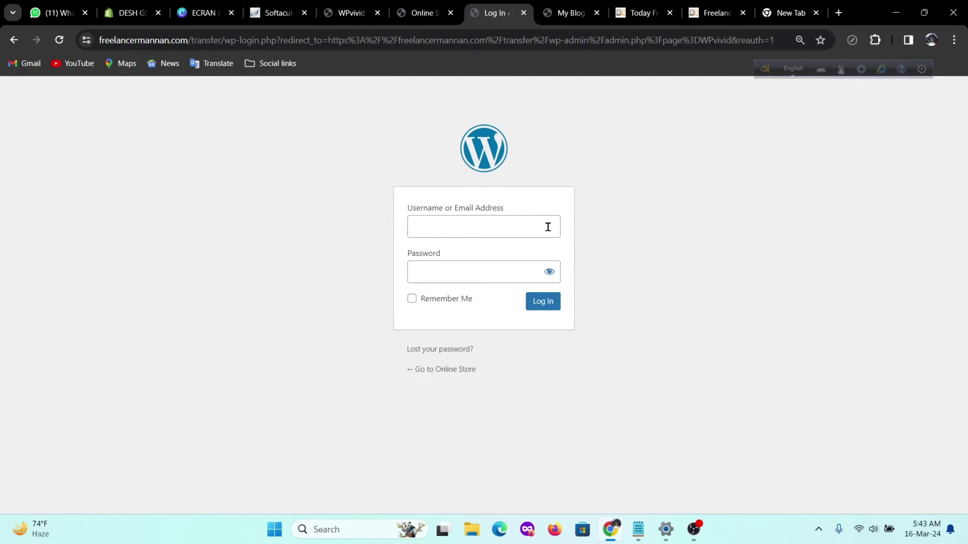
# Log in to the /transfer site's WordPress dashboard through its entry among the WordPress installations in Softaculous.
pyautogui.click(273, 13)
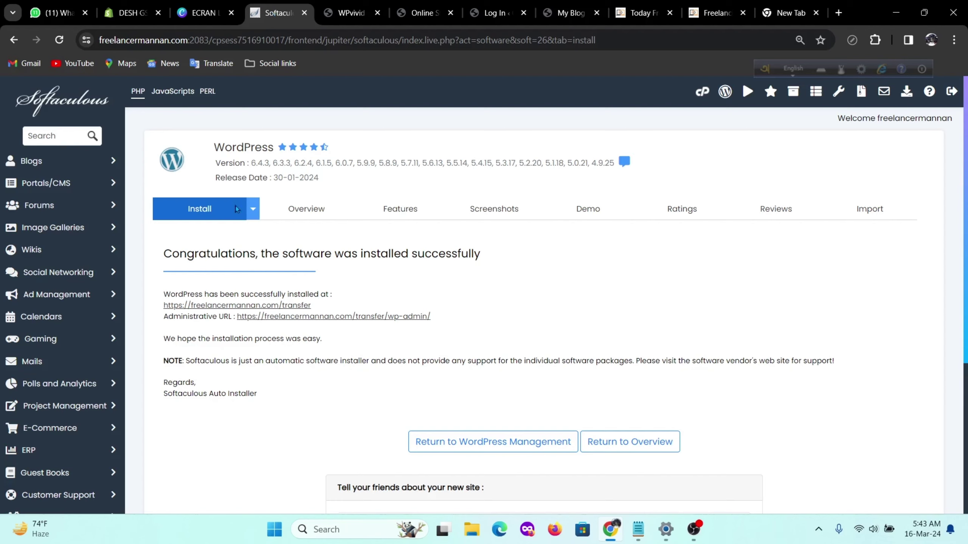
pyautogui.click(84, 98)
pyautogui.scroll(-15, 474, 311)
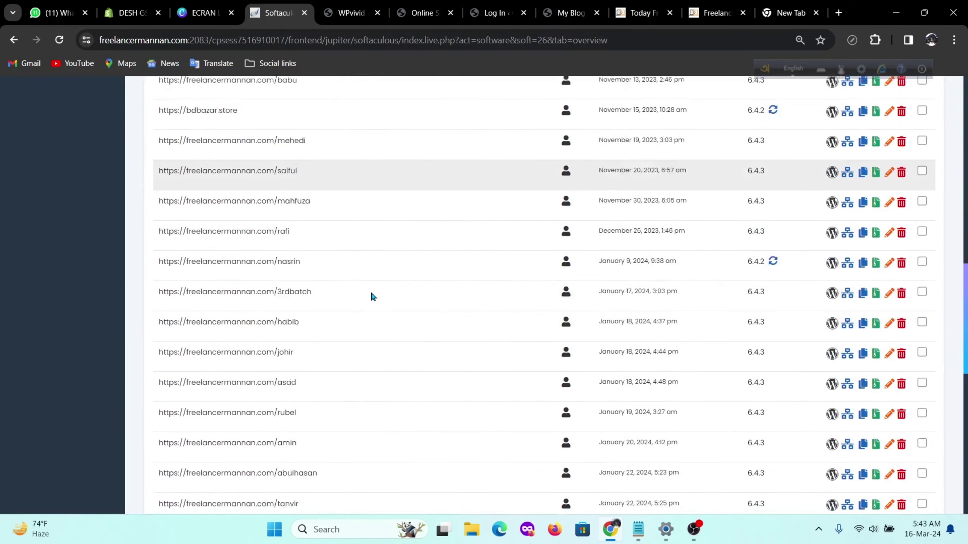
pyautogui.scroll(-15, 372, 297)
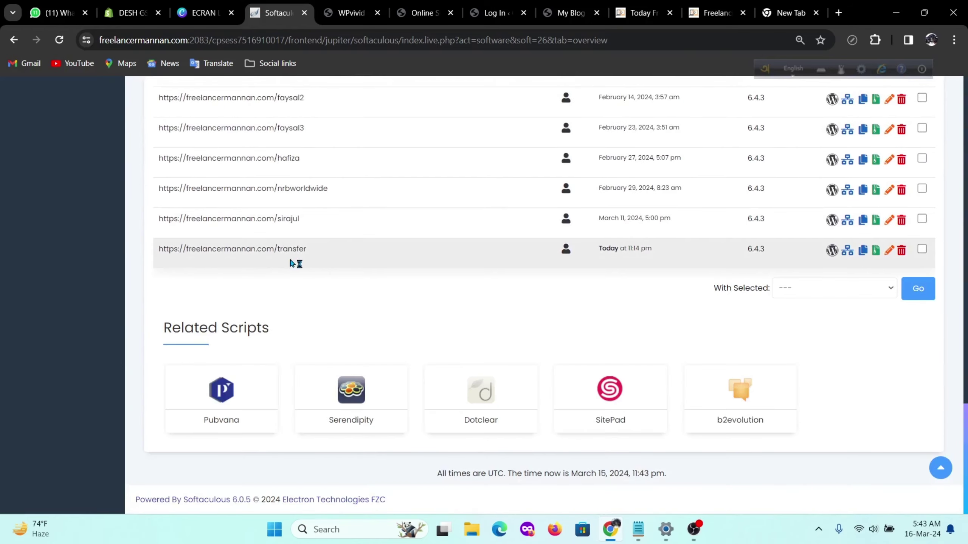
pyautogui.click(564, 252)
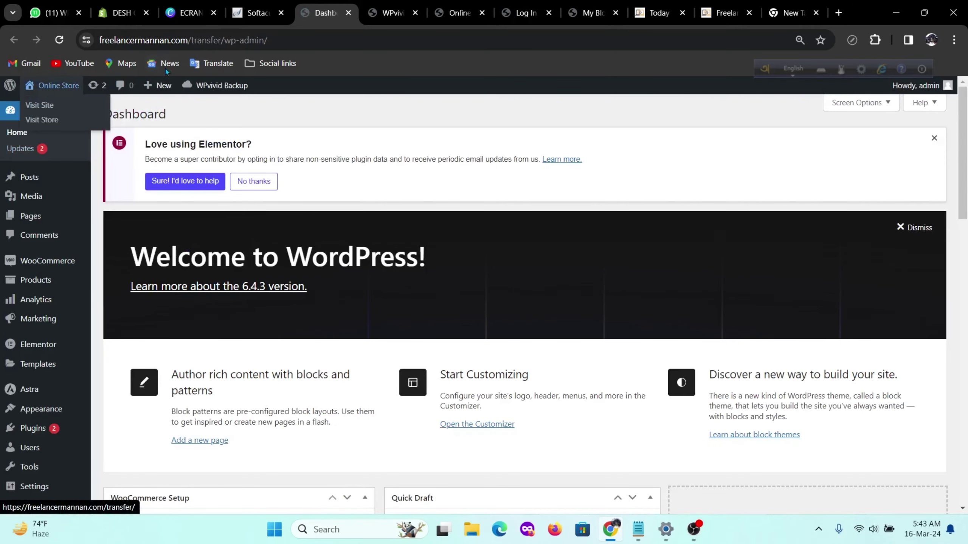
# Open the /transfer site's front end in a new tab and review the home page down to the footer and back.
pyautogui.moveTo(226, 38); pyautogui.dragTo(168, 39)
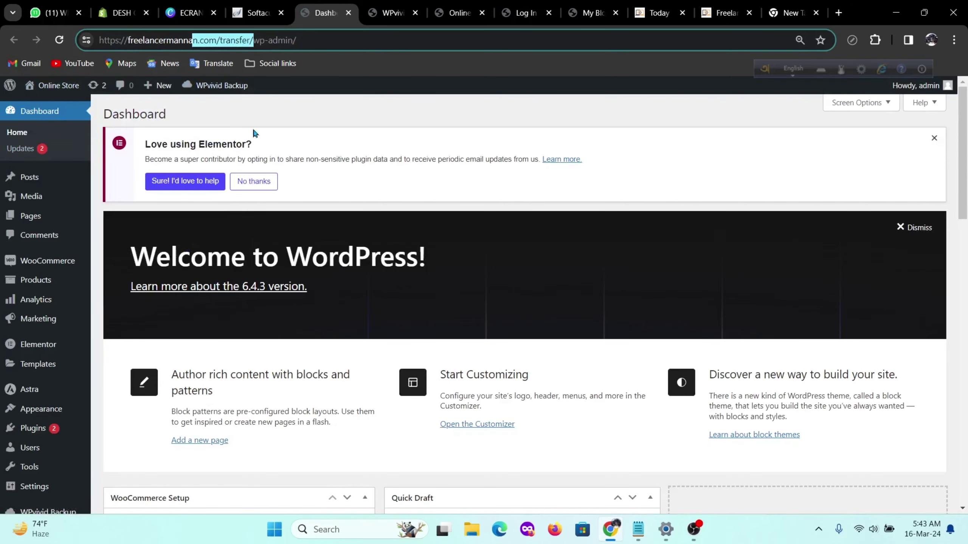
pyautogui.moveTo(53, 85)
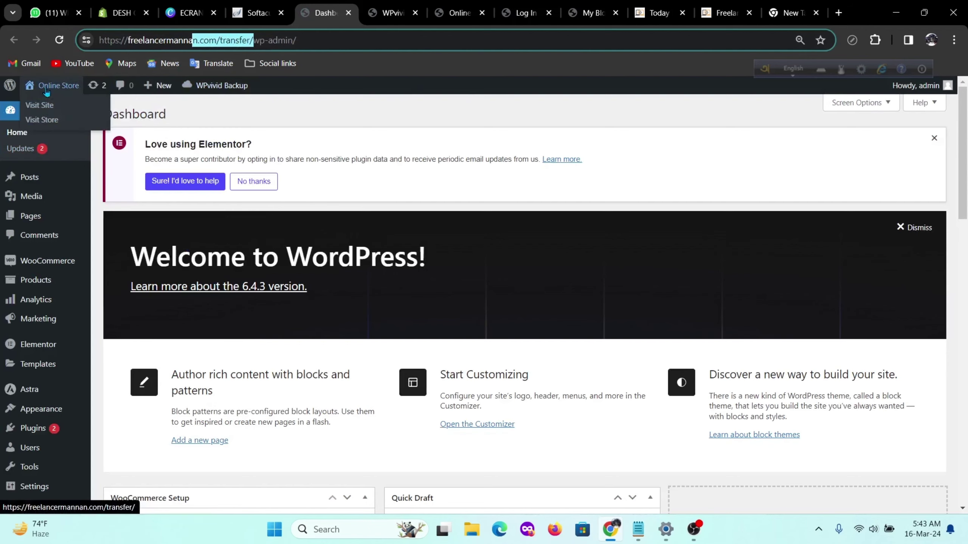
pyautogui.rightClick(46, 105)
pyautogui.click(112, 120)
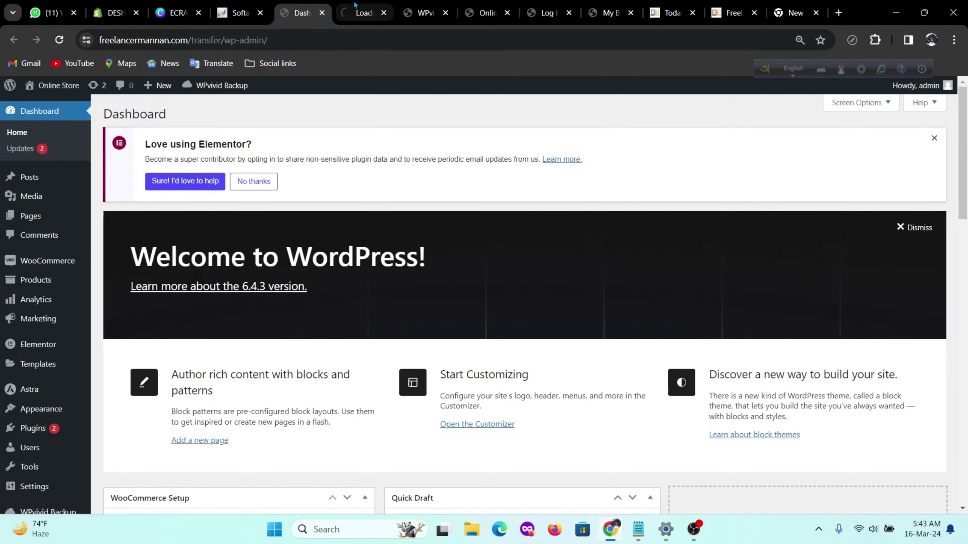
pyautogui.click(360, 13)
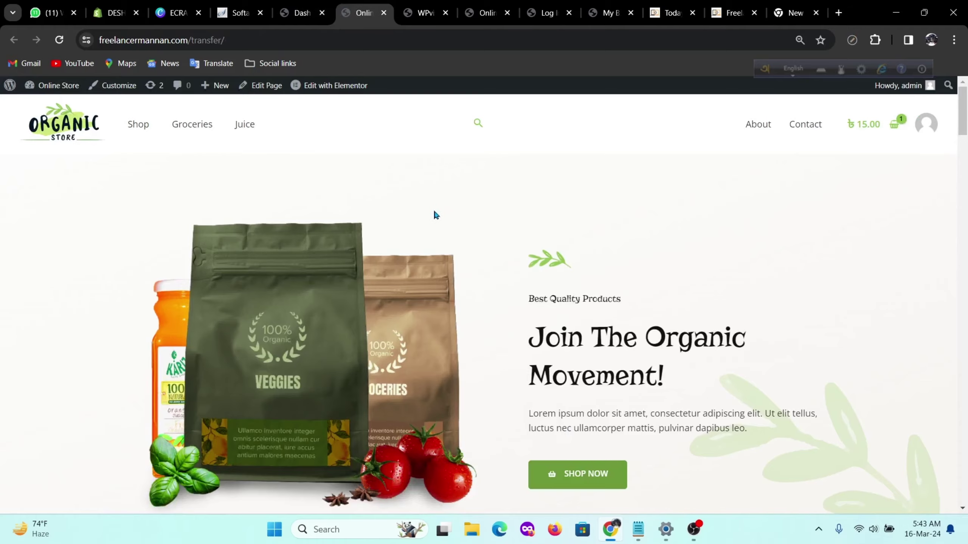
pyautogui.scroll(-10, 433, 209)
pyautogui.scroll(-15, 420, 253)
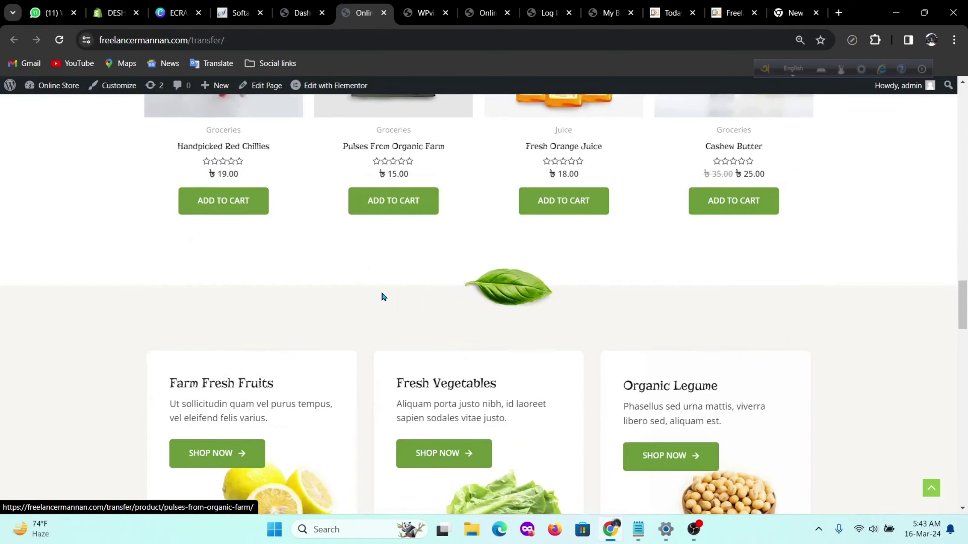
pyautogui.scroll(-10, 385, 297)
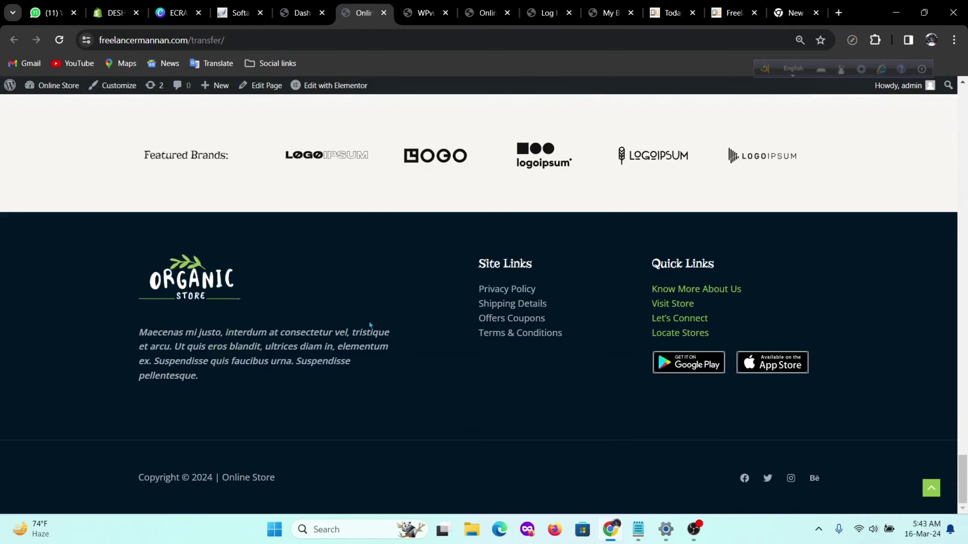
pyautogui.scroll(15, 370, 325)
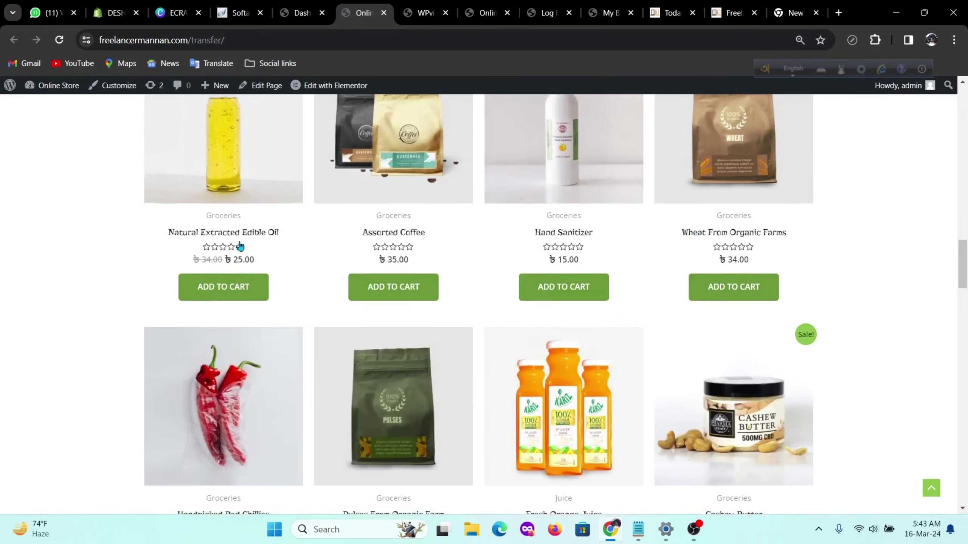
pyautogui.scroll(15, 240, 246)
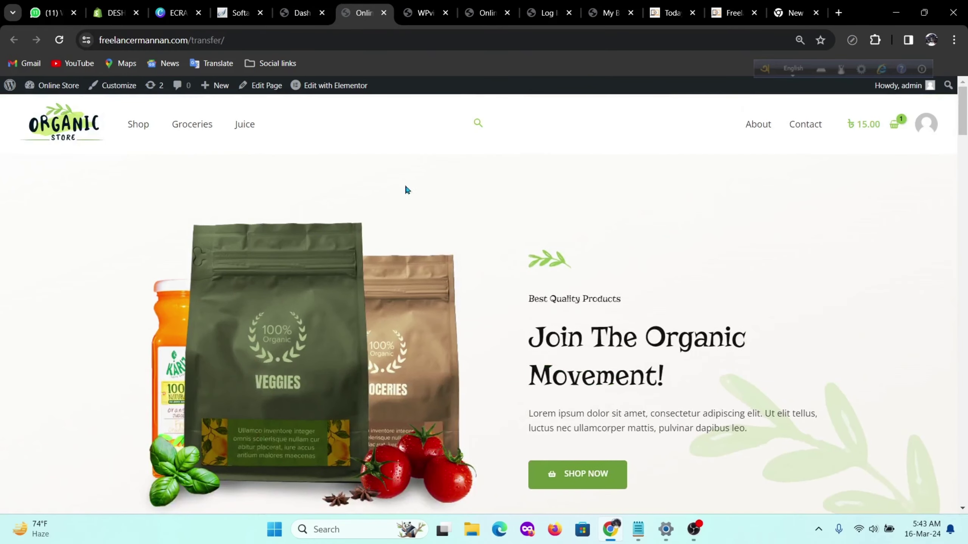